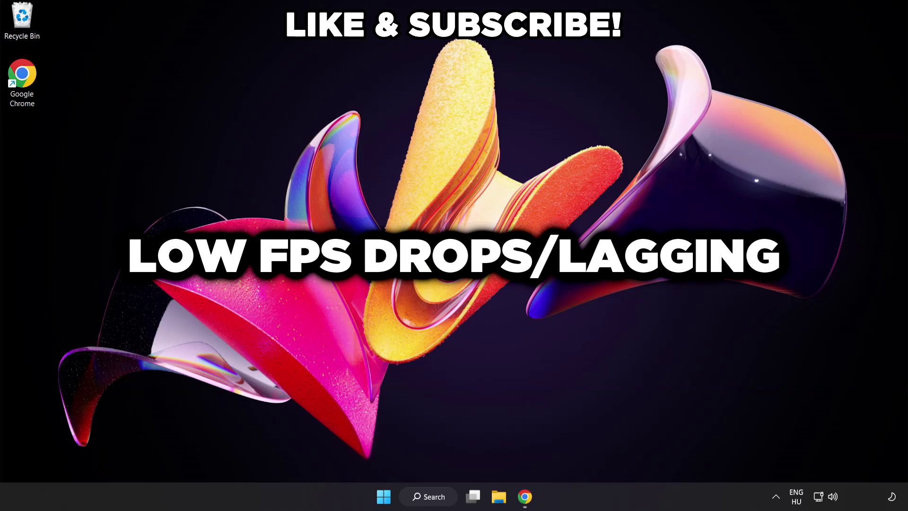
# Find 'edit power plan', make High performance the active power plan, and close Power Options
pyautogui.click(437, 498)
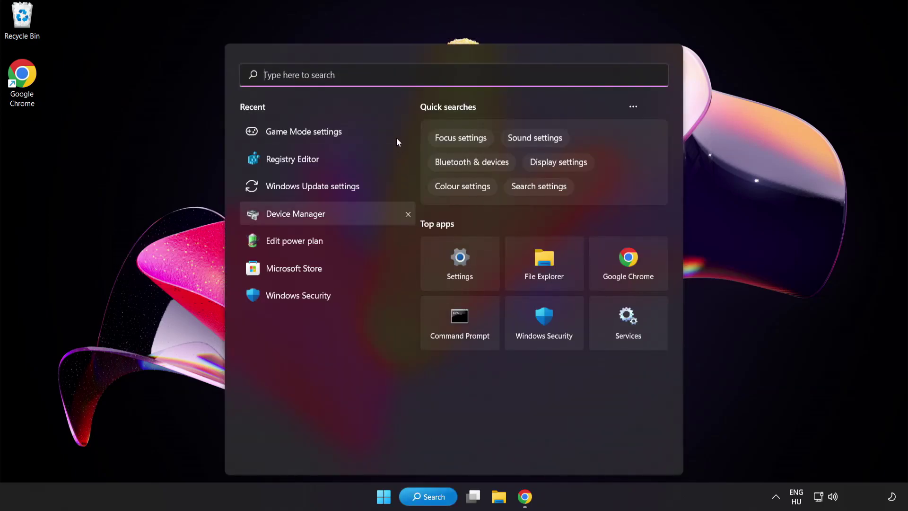
pyautogui.write('edit power plan')
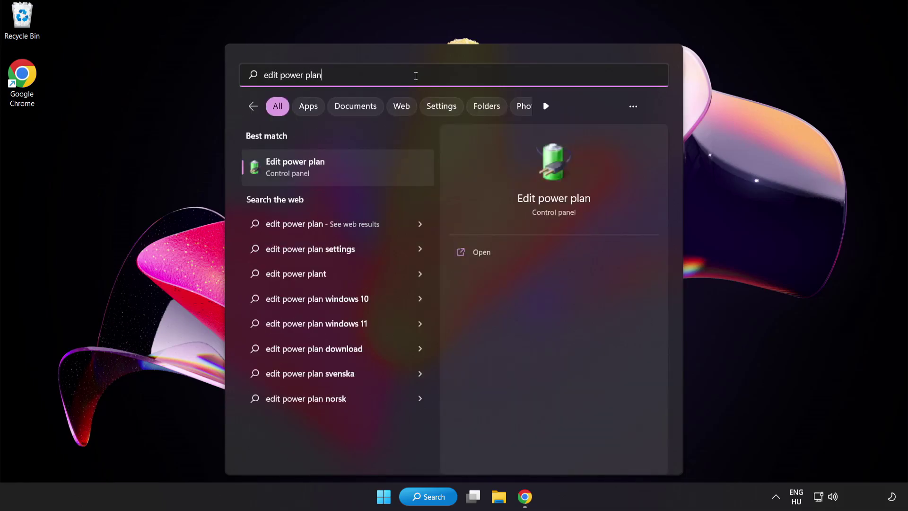
pyautogui.click(369, 177)
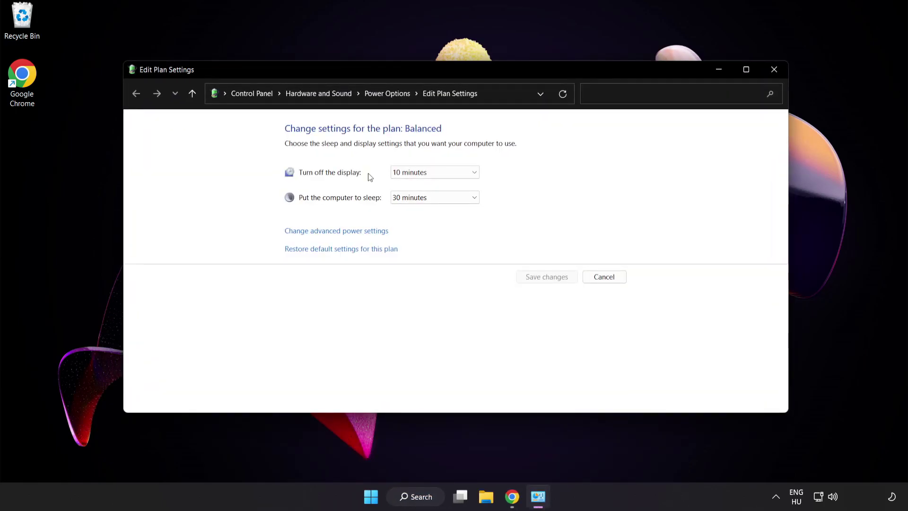
pyautogui.click(396, 94)
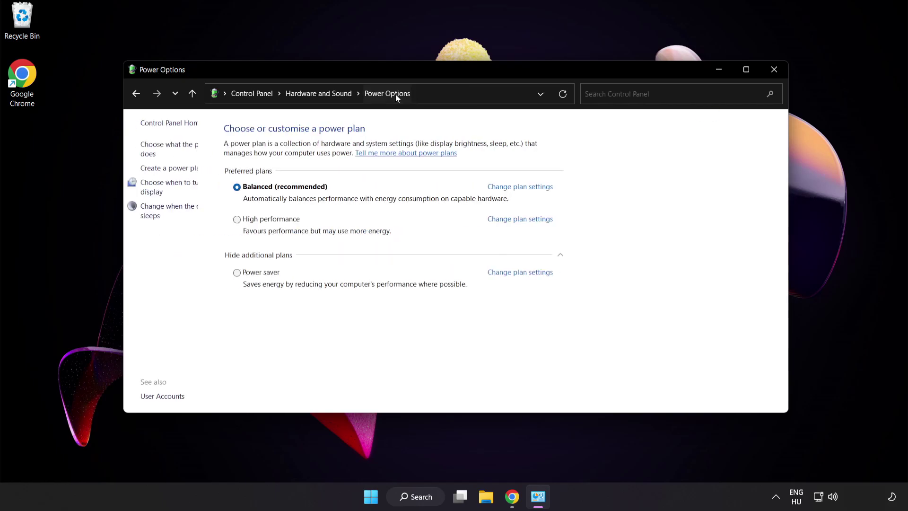
pyautogui.click(302, 221)
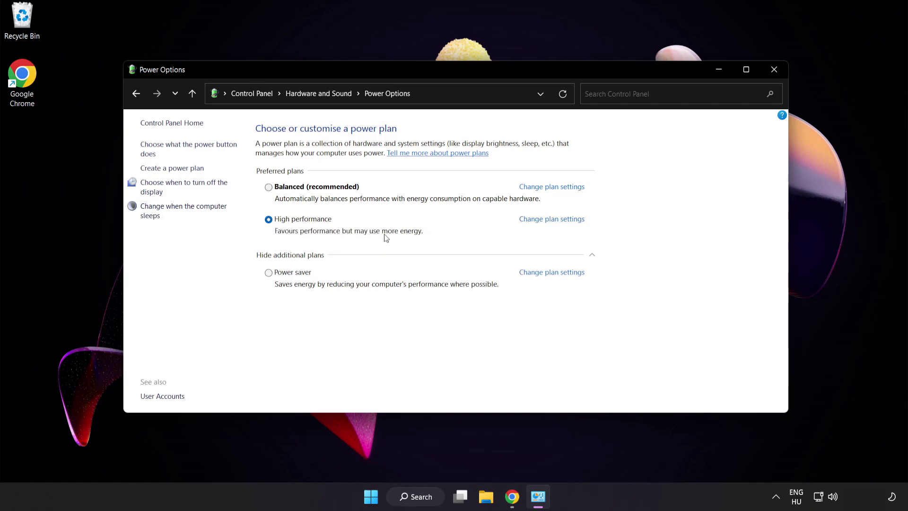
pyautogui.click(774, 69)
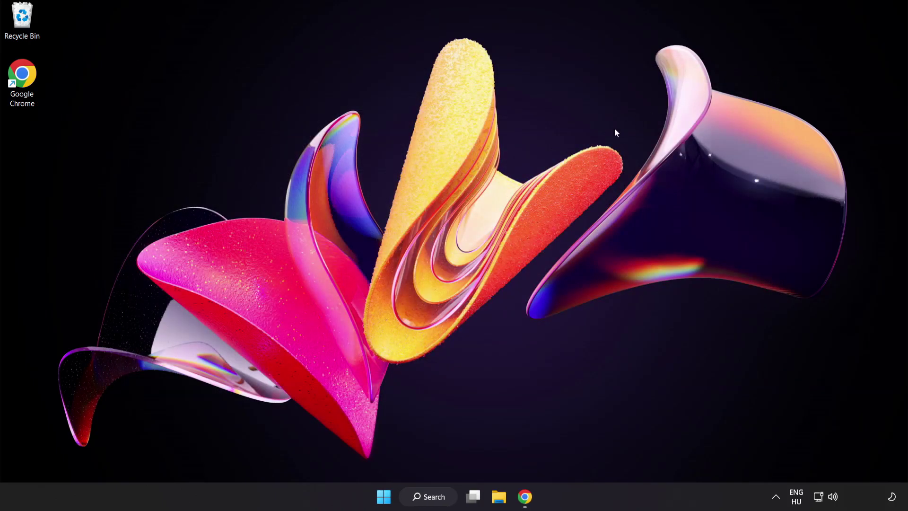
pyautogui.click(437, 497)
pyautogui.write('device manager')
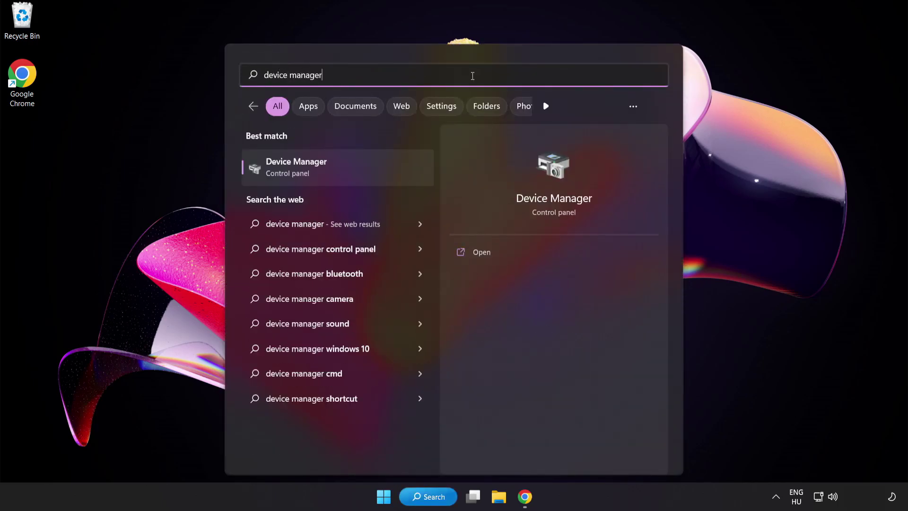
pyautogui.click(373, 172)
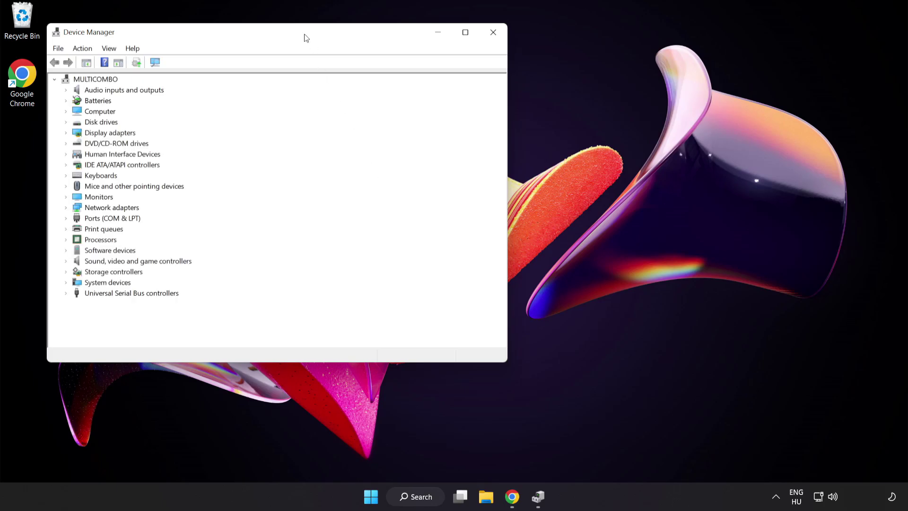
pyautogui.moveTo(304, 34); pyautogui.dragTo(461, 93)
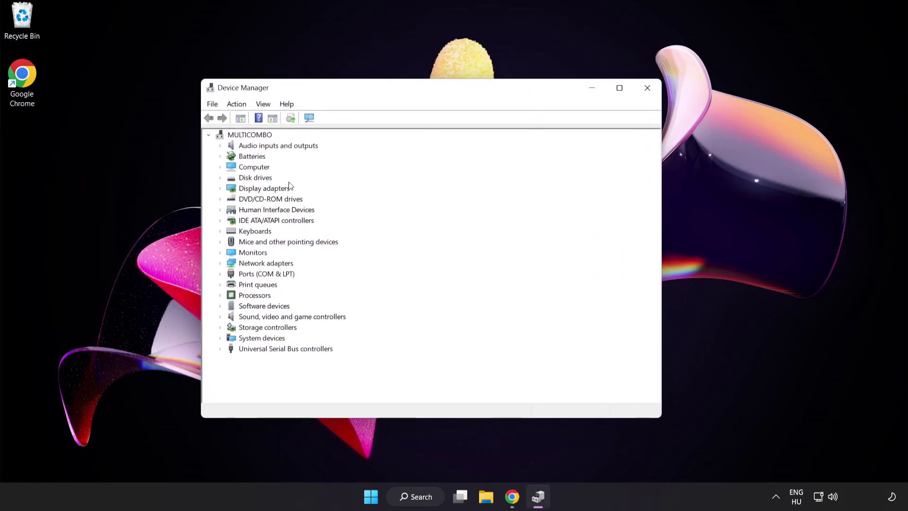
pyautogui.click(233, 191)
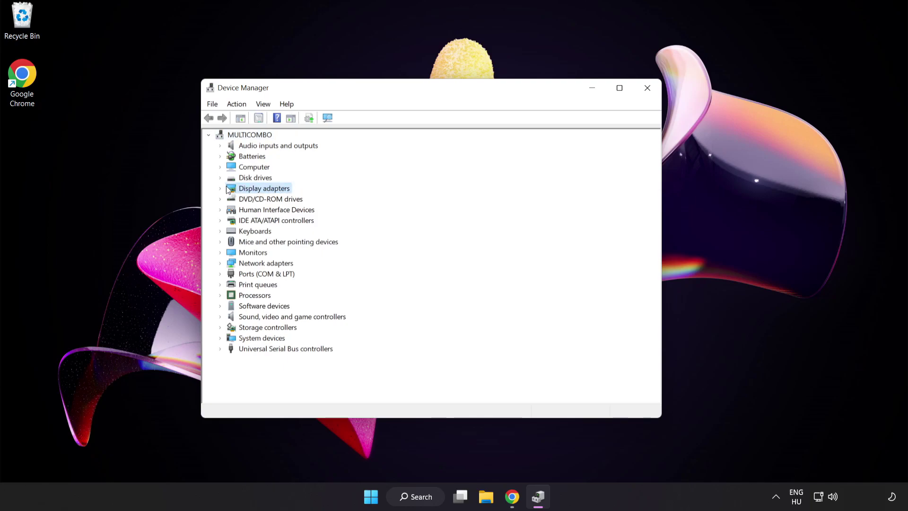
pyautogui.click(220, 189)
pyautogui.click(259, 199)
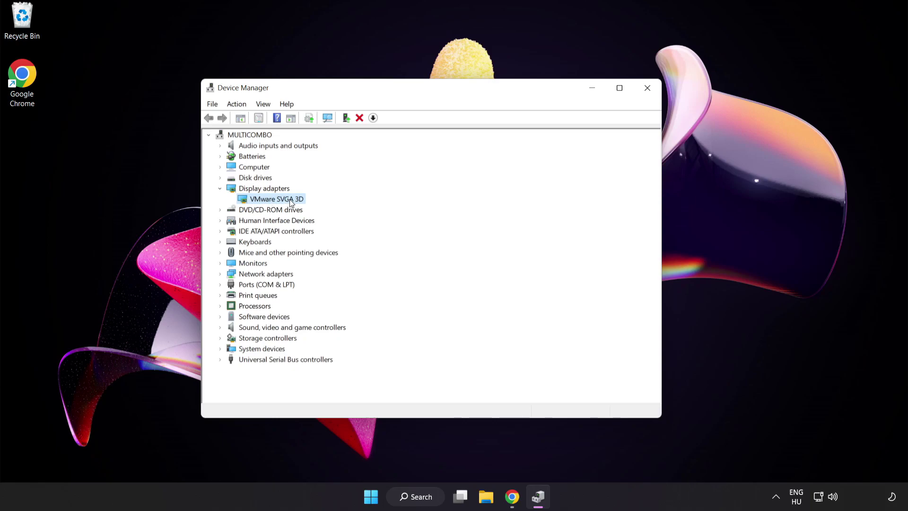
pyautogui.rightClick(290, 201)
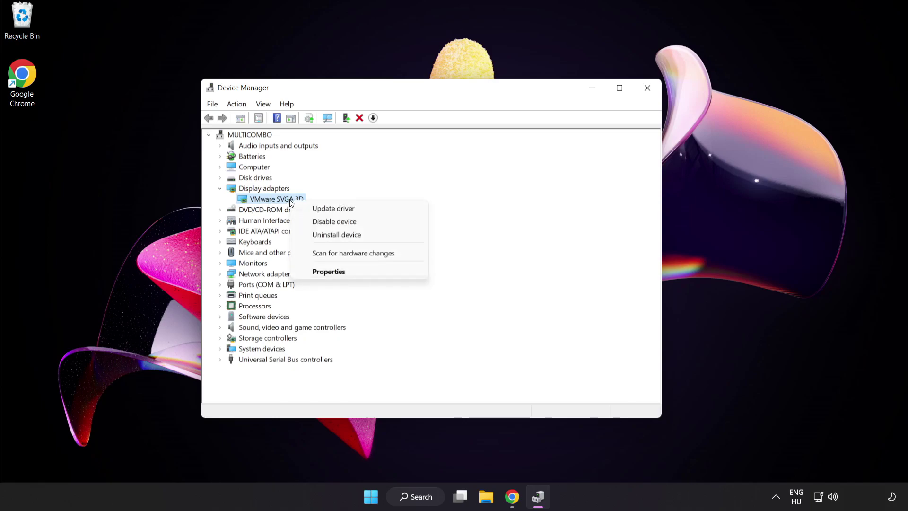
pyautogui.click(356, 208)
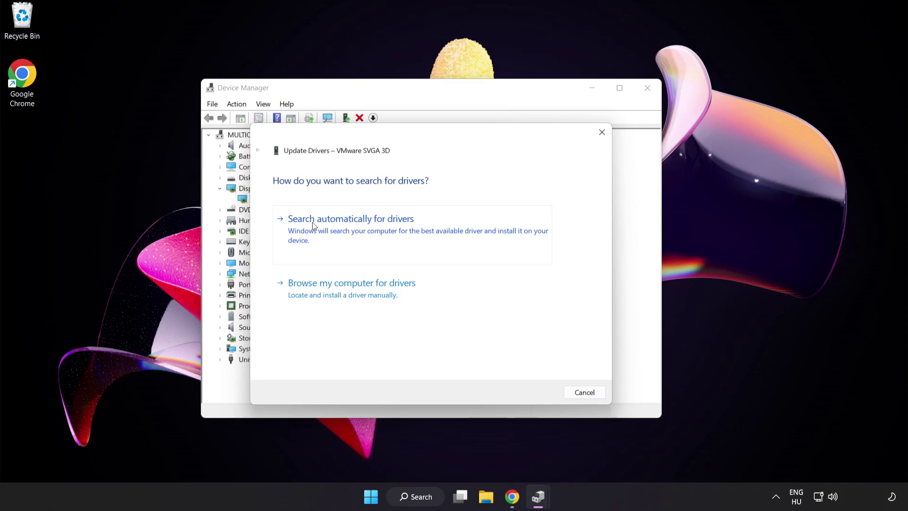
pyautogui.click(375, 230)
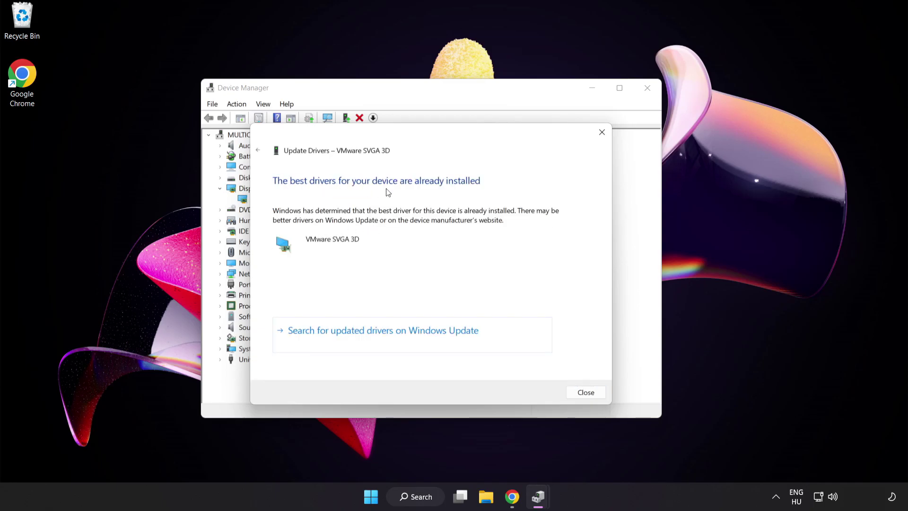
pyautogui.click(585, 393)
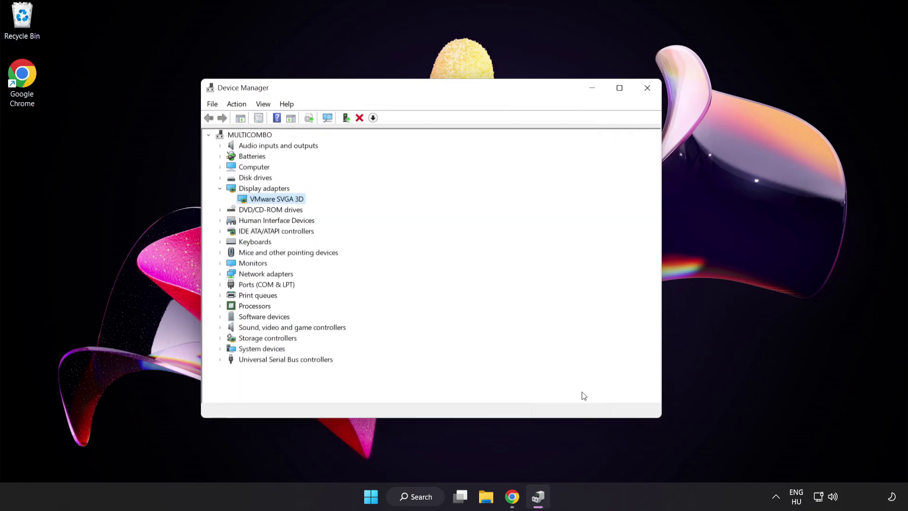
pyautogui.click(645, 90)
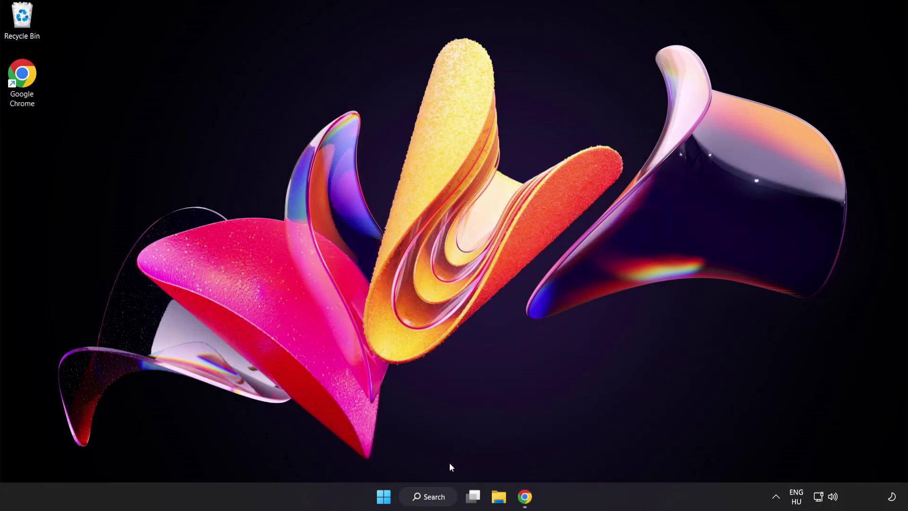
pyautogui.click(428, 496)
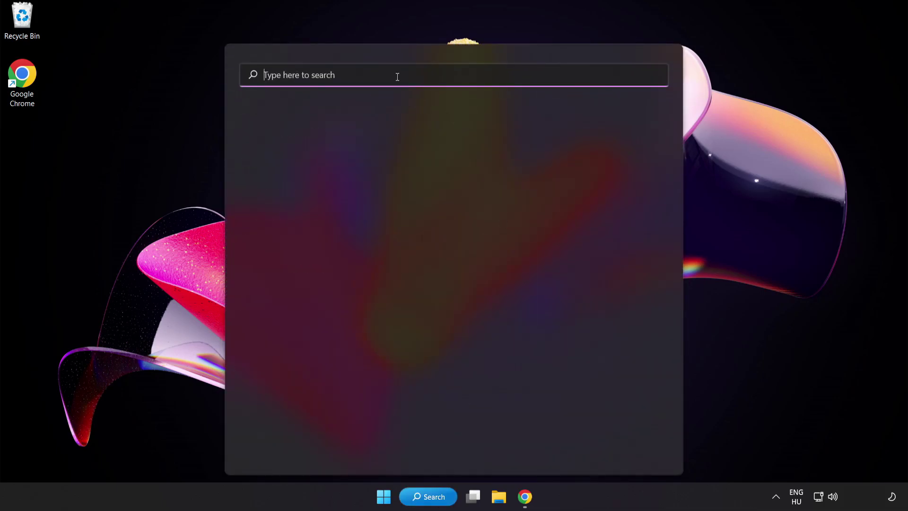
pyautogui.write('game mode settings')
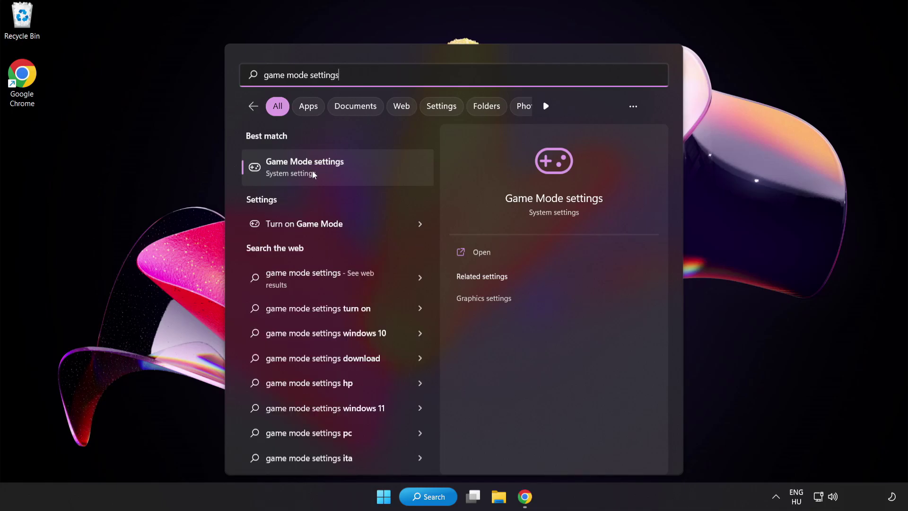
pyautogui.click(331, 171)
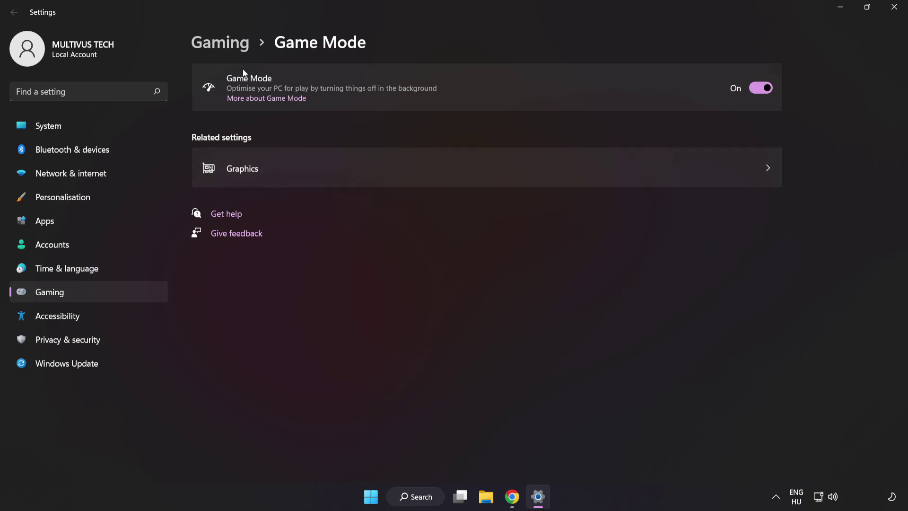
pyautogui.click(224, 46)
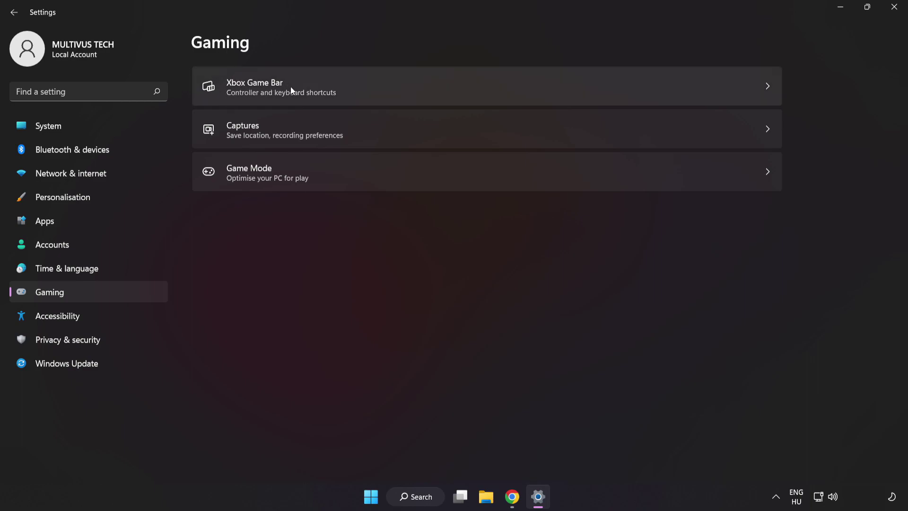
pyautogui.click(655, 84)
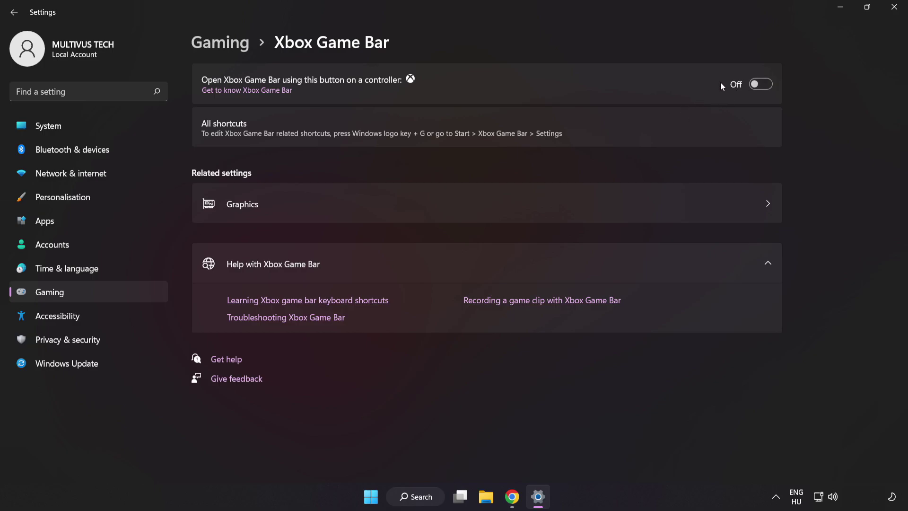
pyautogui.click(896, 14)
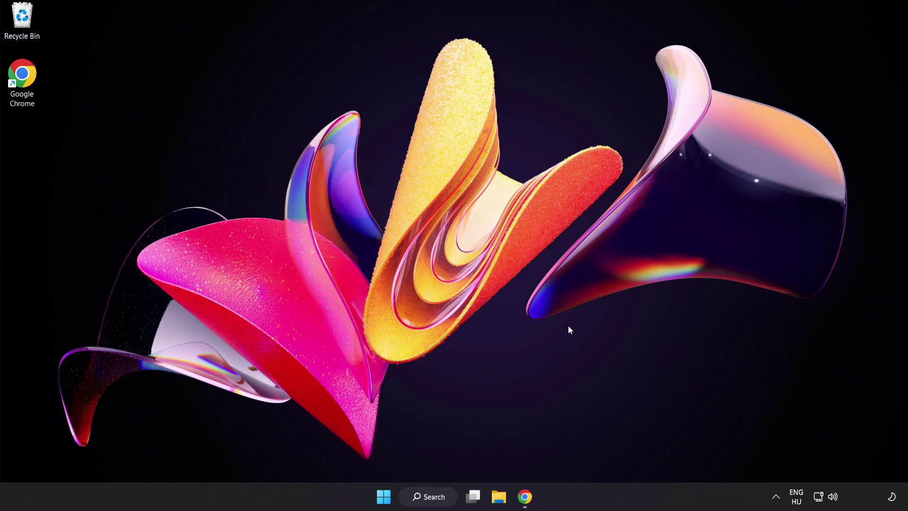
# Open Task Manager from the Start right-click menu and end the Google Chrome (8) process
pyautogui.rightClick(382, 501)
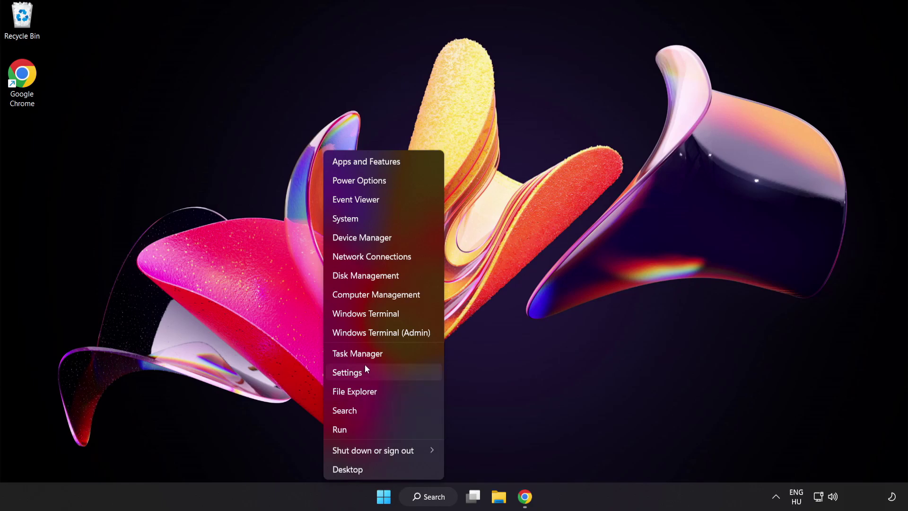
pyautogui.click(390, 353)
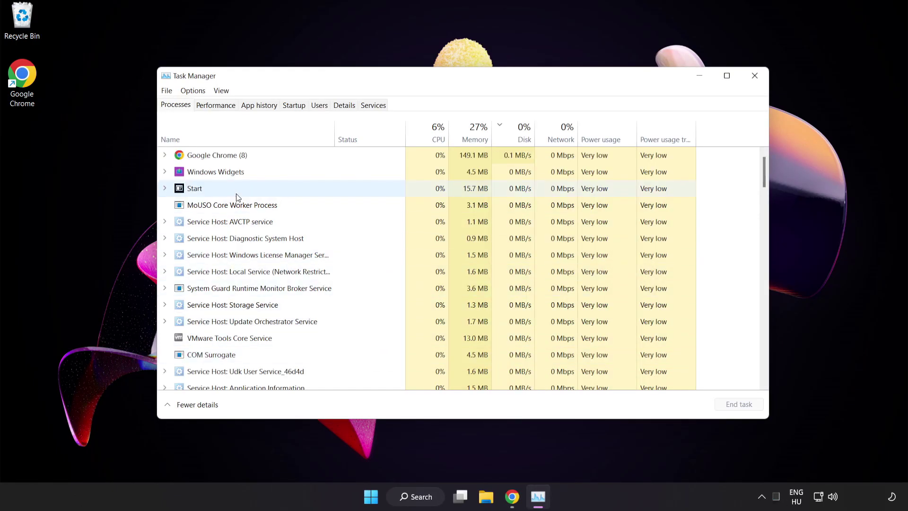
pyautogui.click(231, 156)
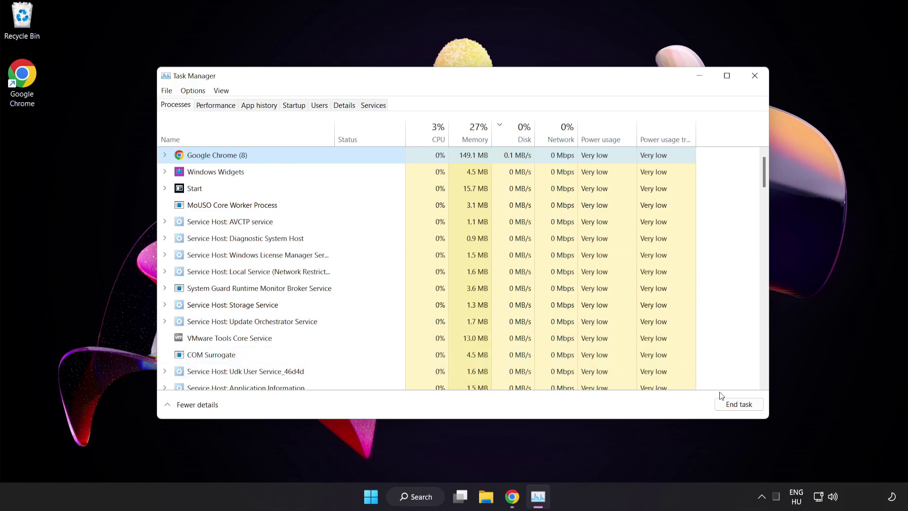
pyautogui.click(734, 406)
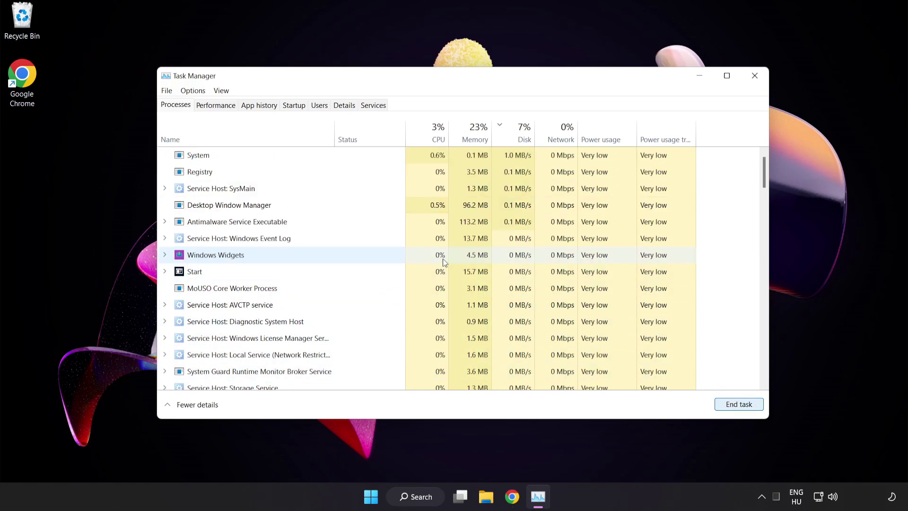
pyautogui.moveTo(764, 173); pyautogui.dragTo(759, 151)
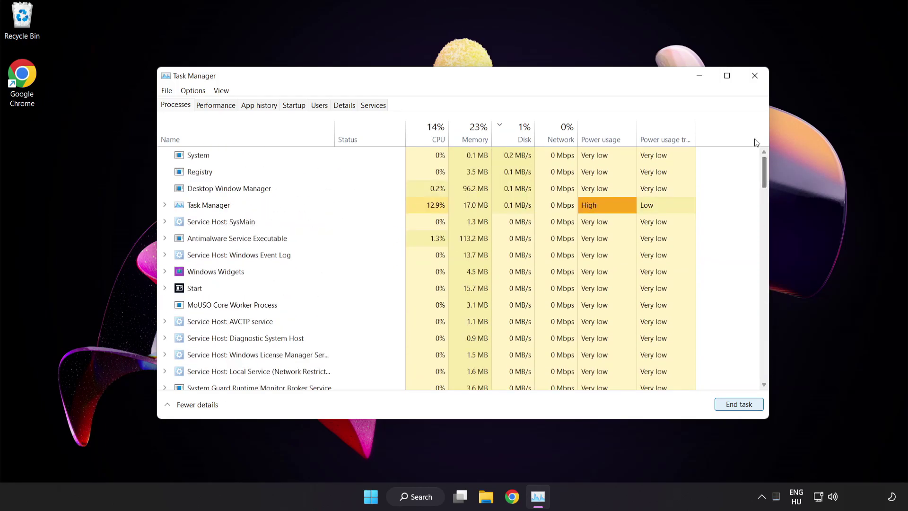
# Disable Cortana, Phone Link and Terminal as startup apps, then close Task Manager
pyautogui.click(296, 106)
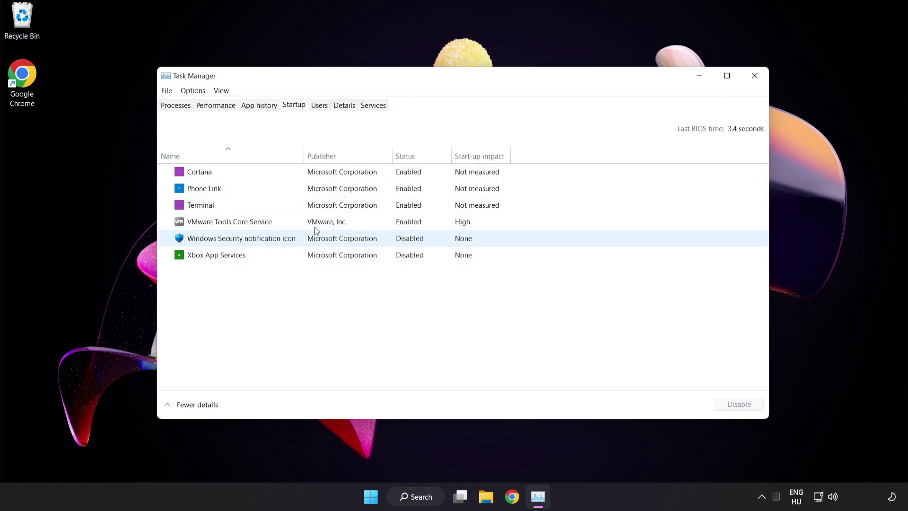
pyautogui.click(320, 176)
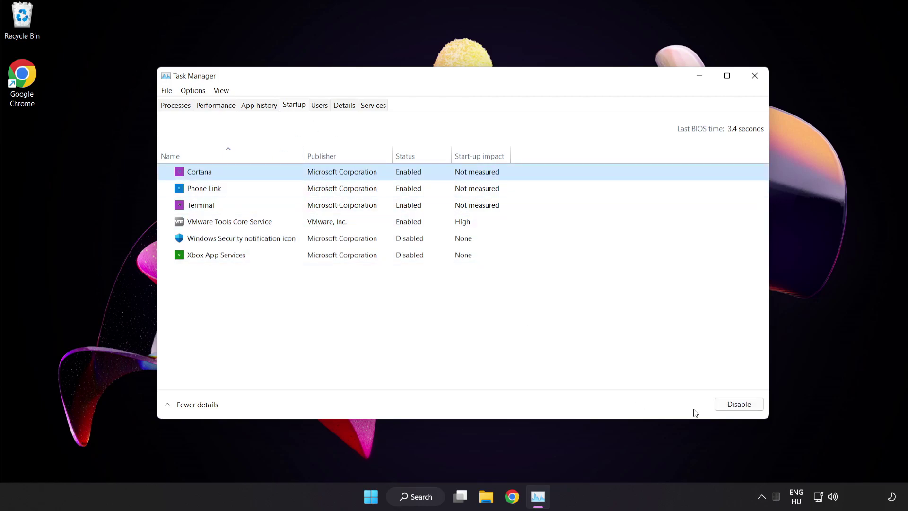
pyautogui.click(742, 406)
pyautogui.click(266, 189)
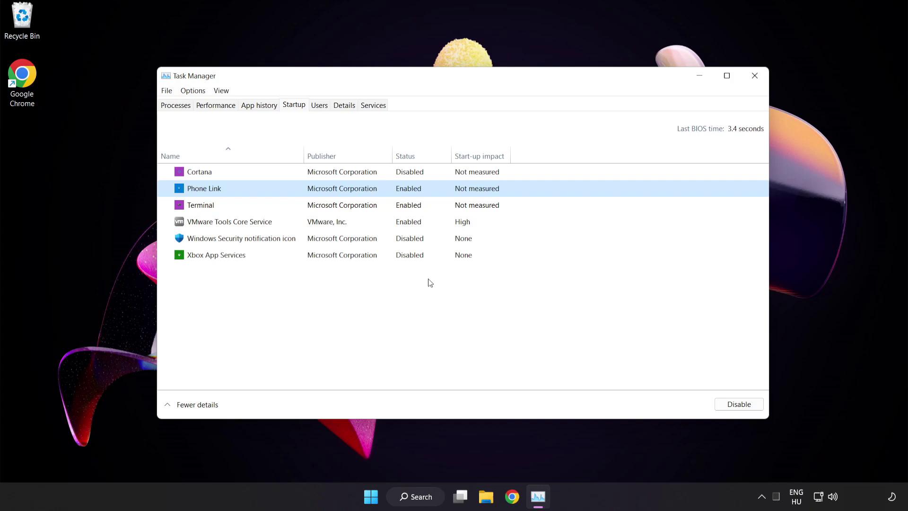
pyautogui.click(738, 404)
pyautogui.click(363, 209)
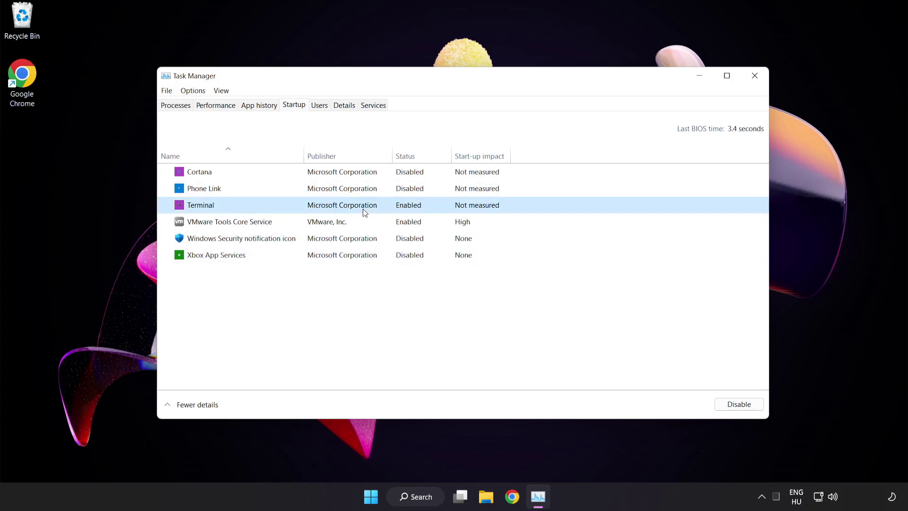
pyautogui.click(731, 403)
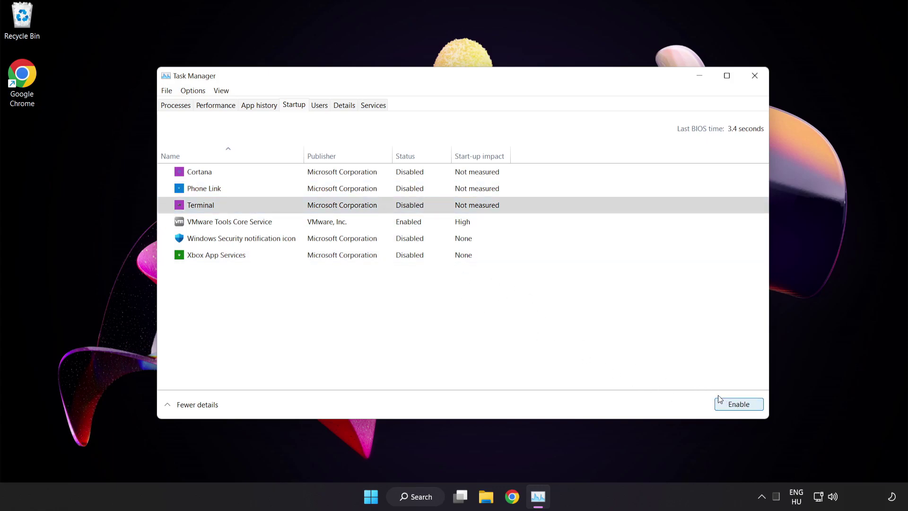
pyautogui.click(754, 77)
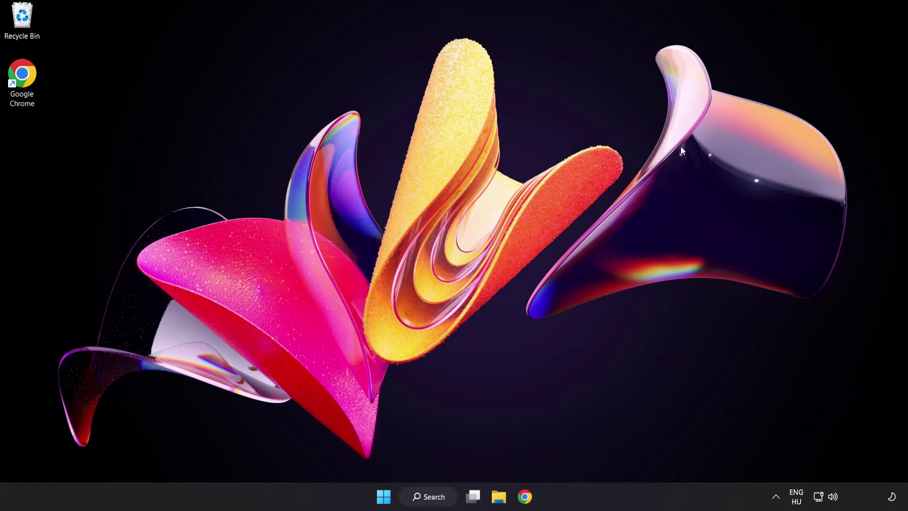
# Check for updates on the Windows Update page and close Settings once it reports up to date
pyautogui.click(432, 499)
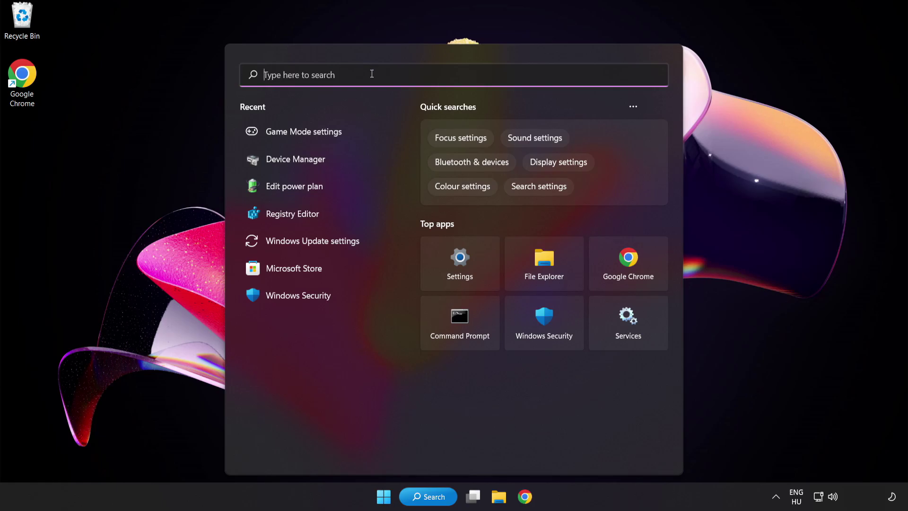
pyautogui.write('update')
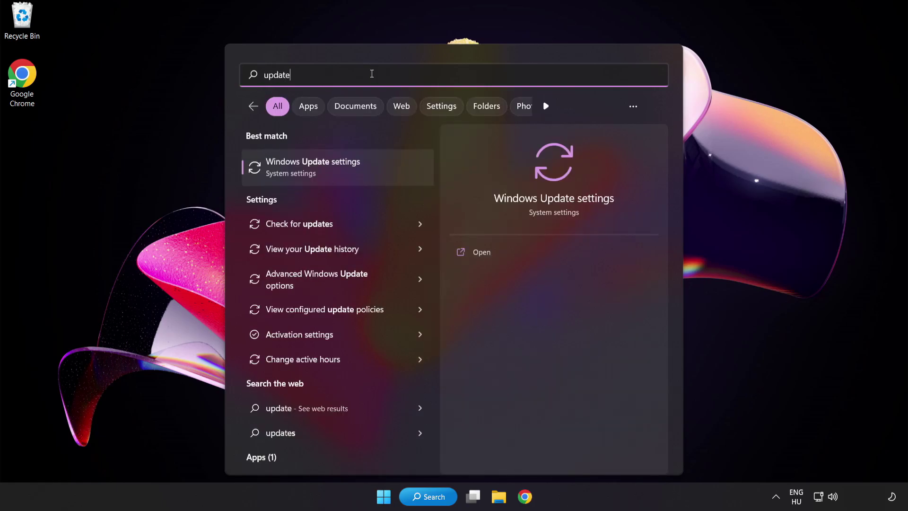
pyautogui.click(373, 164)
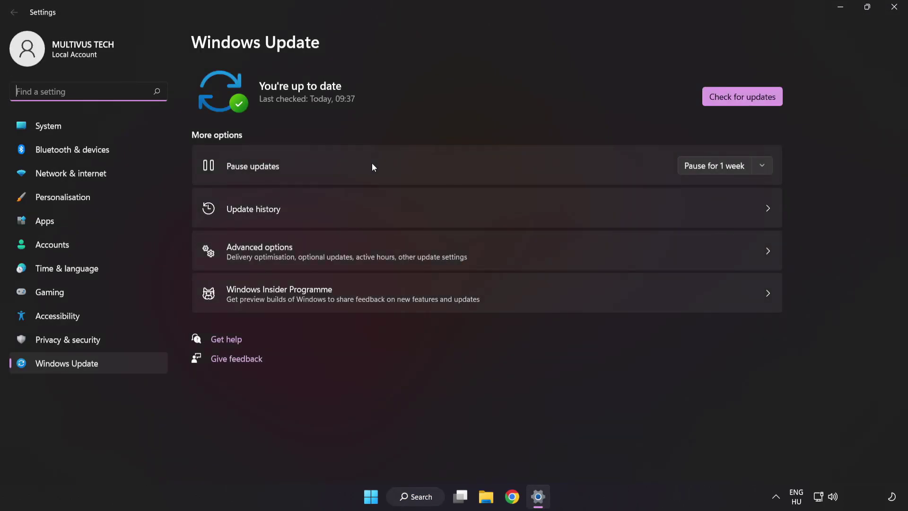
pyautogui.click(742, 101)
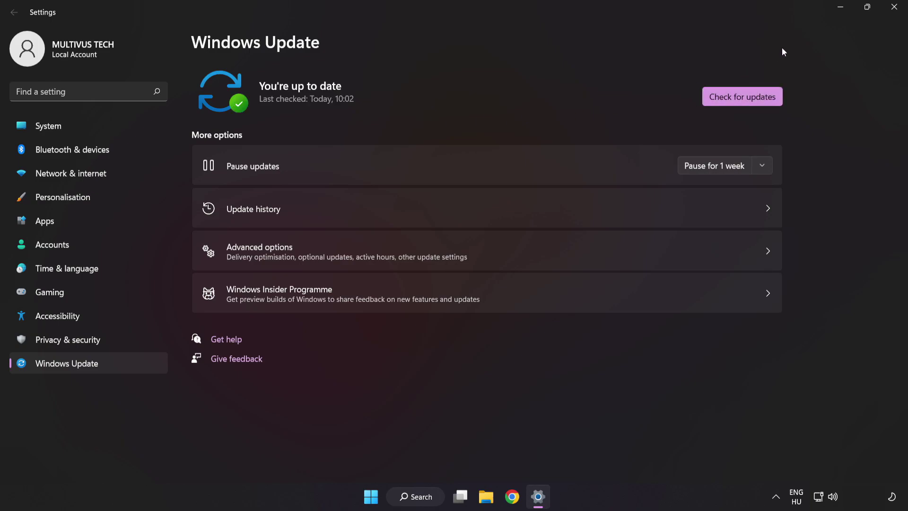
pyautogui.click(894, 9)
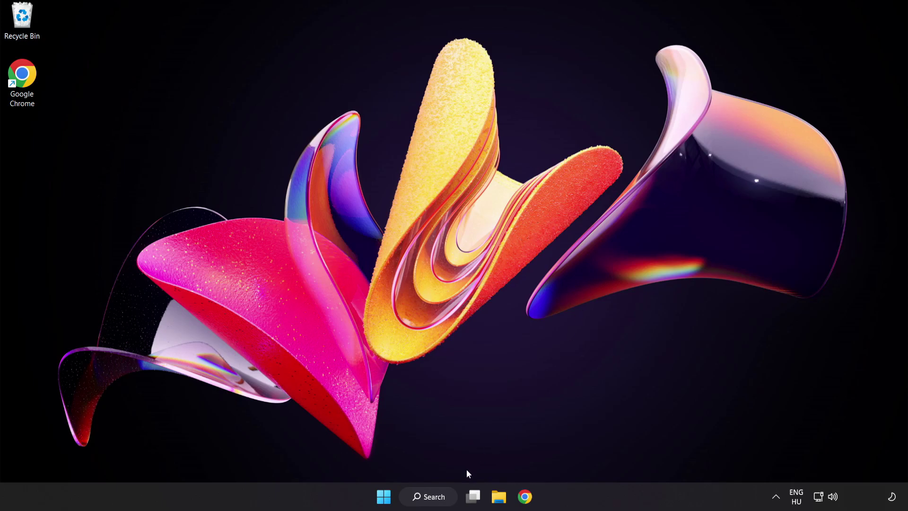
# Launch regedit, go to HKEY_CURRENT_USER\System\GameConfigStore, and select GameDVR_Enabled
pyautogui.click(438, 498)
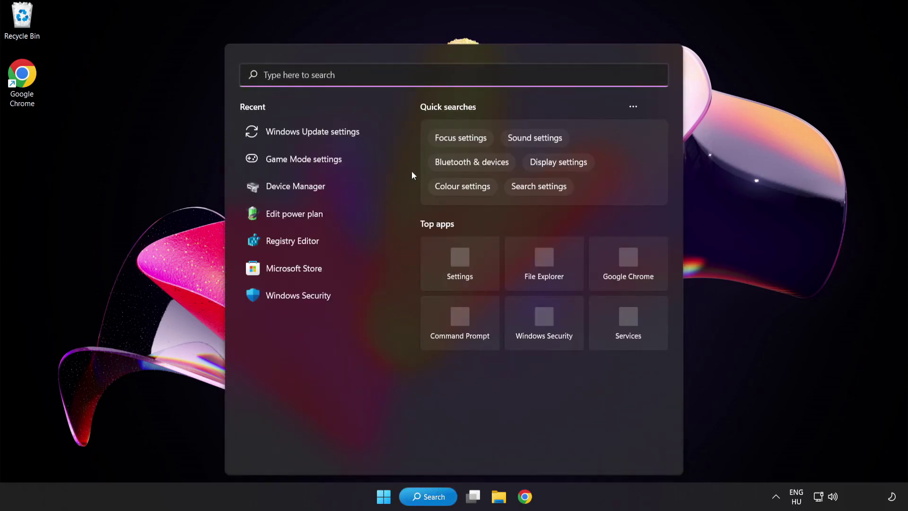
pyautogui.write('regedit')
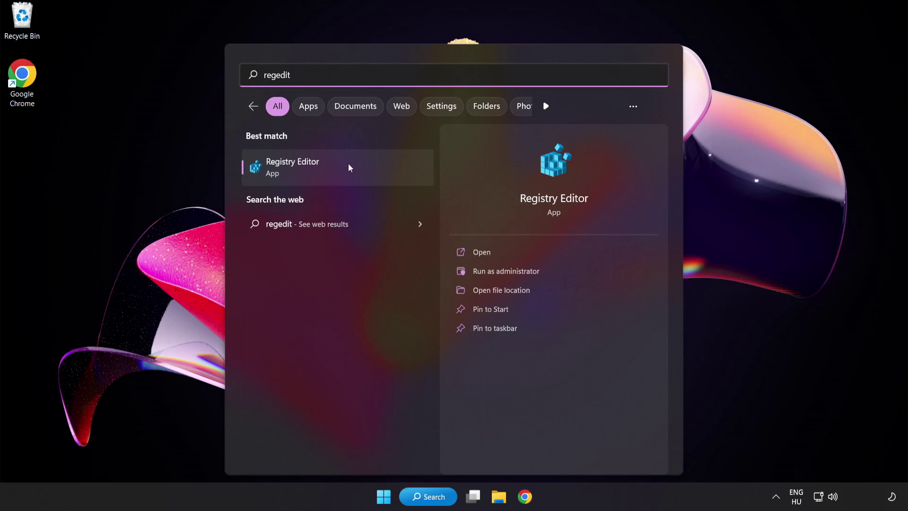
pyautogui.click(349, 166)
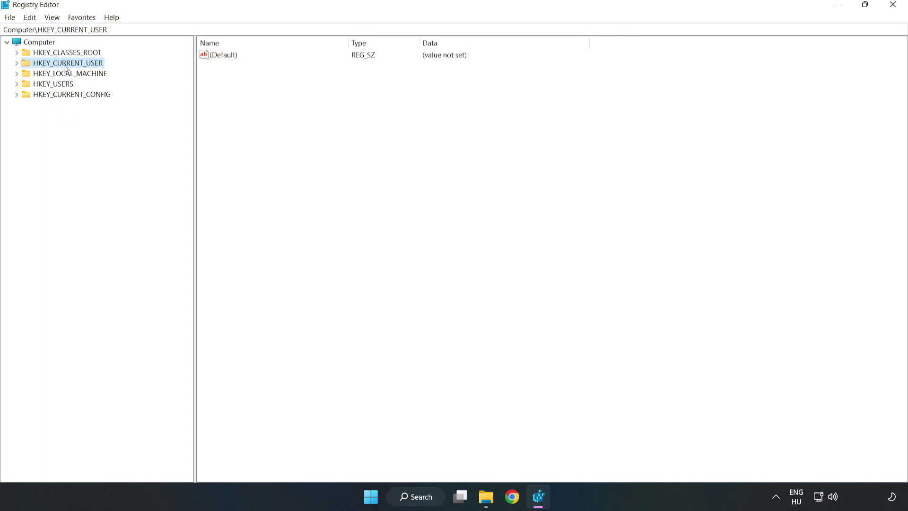
pyautogui.click(17, 63)
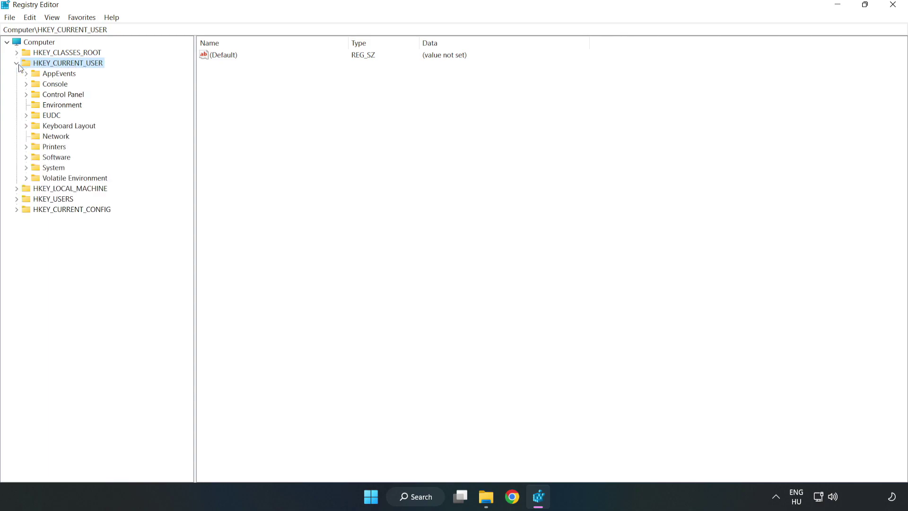
pyautogui.click(26, 169)
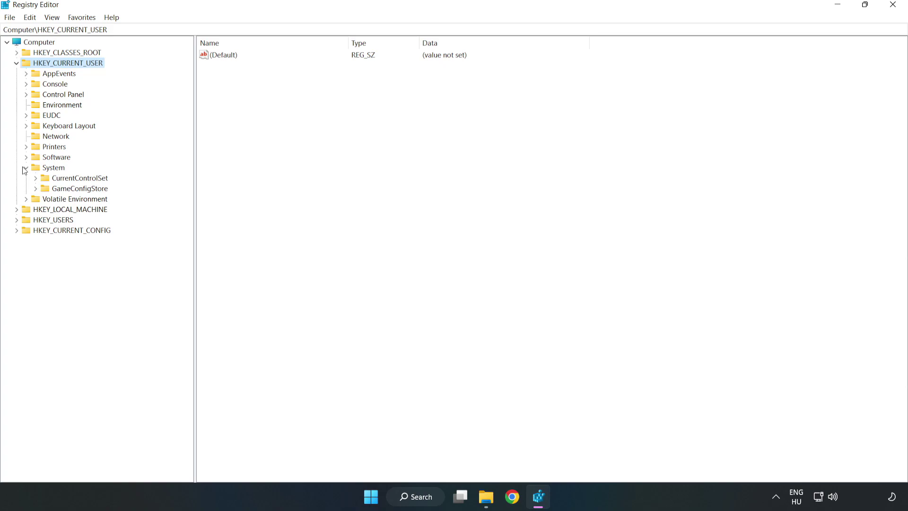
pyautogui.click(76, 190)
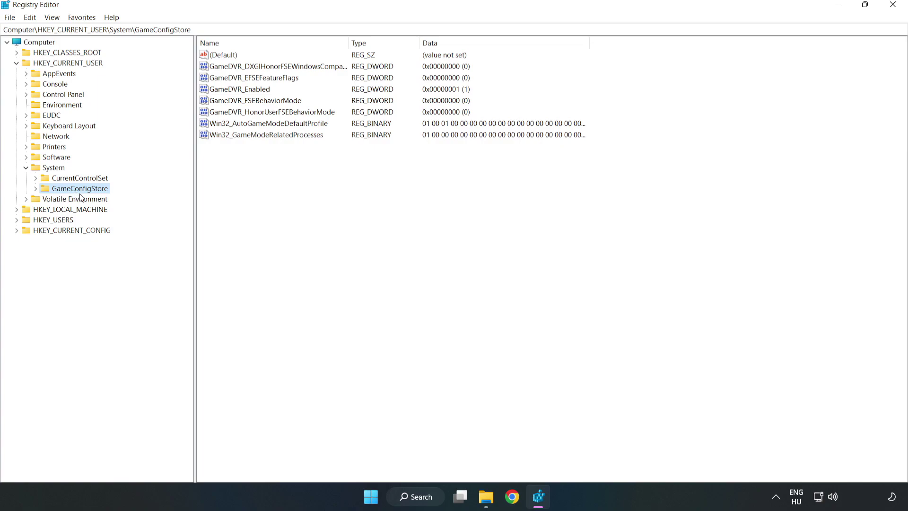
pyautogui.click(222, 90)
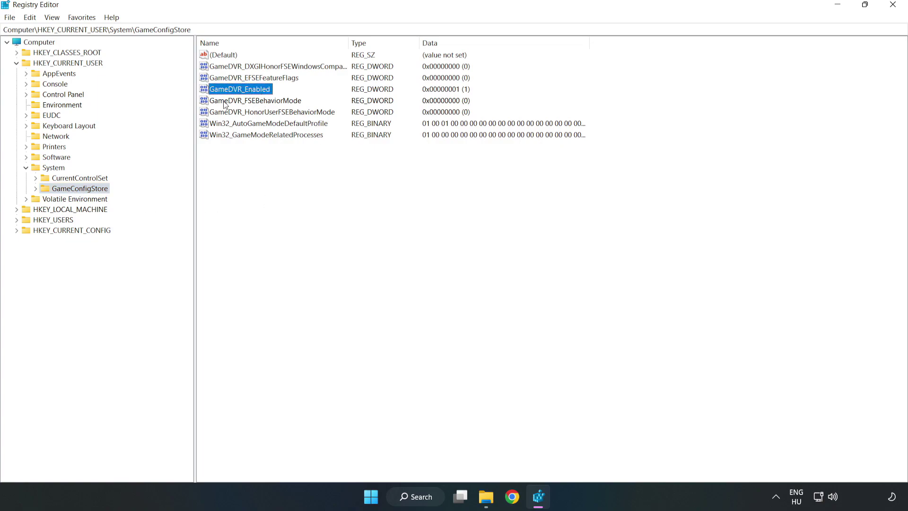
# Change GameDVR_Enabled's value data from 1 to 0, then collapse HKEY_CURRENT_USER
pyautogui.rightClick(248, 94)
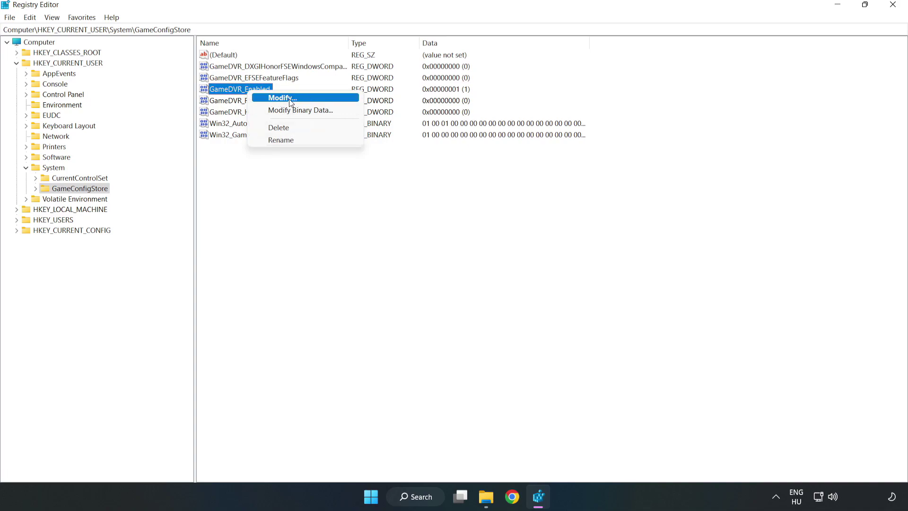
pyautogui.click(289, 98)
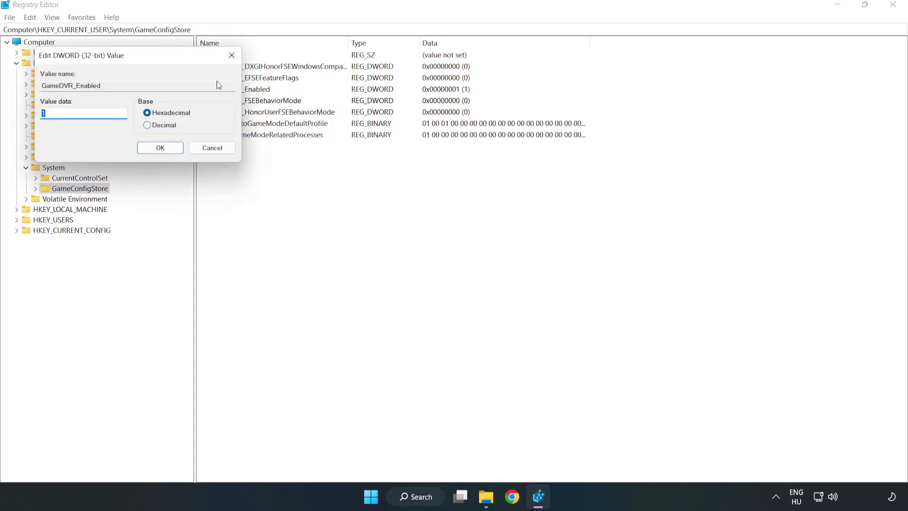
pyautogui.moveTo(182, 64); pyautogui.dragTo(506, 193)
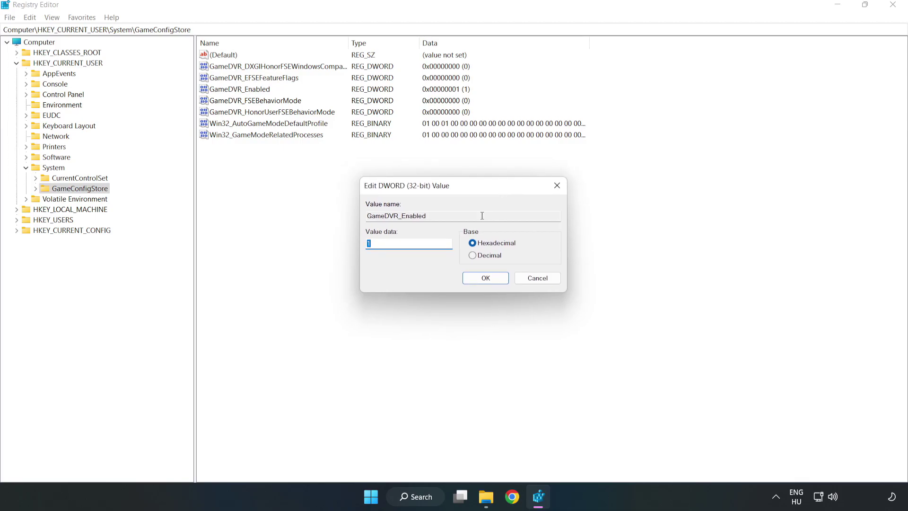
pyautogui.moveTo(379, 248); pyautogui.dragTo(348, 237)
pyautogui.write('0')
pyautogui.click(485, 279)
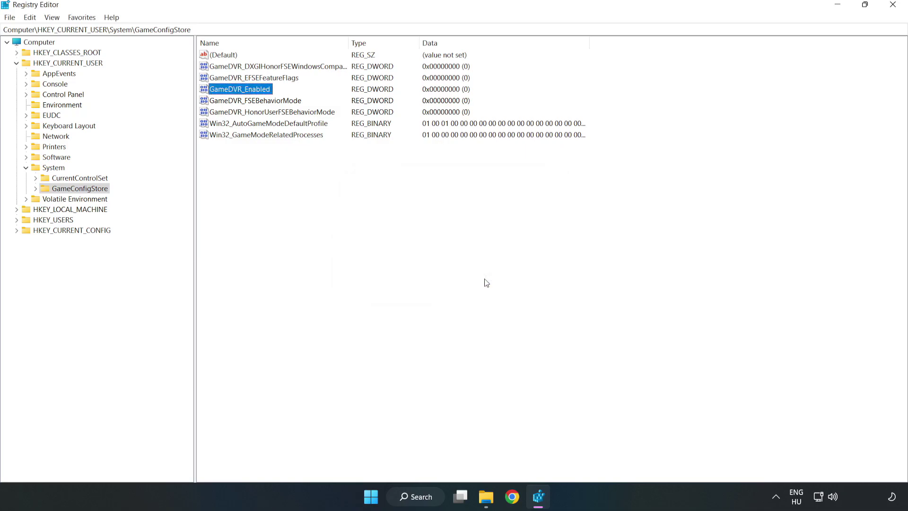
pyautogui.click(17, 64)
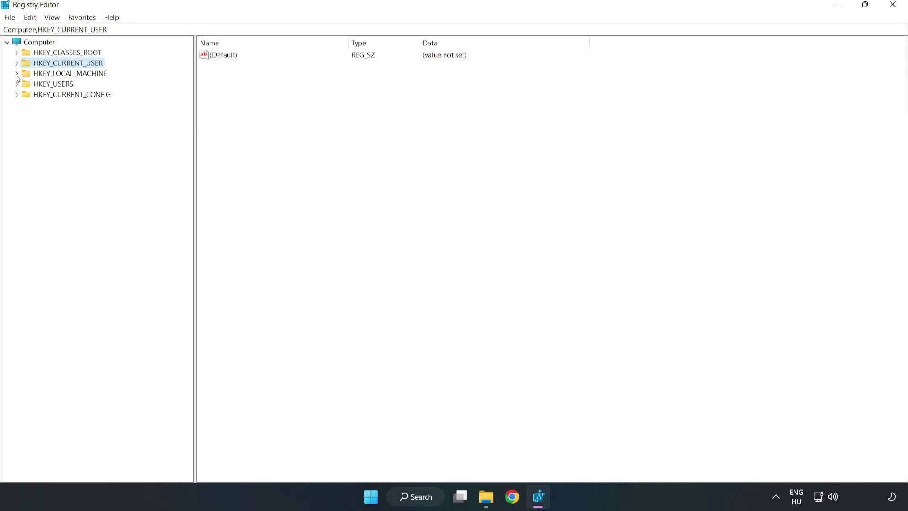
# Expand HKEY_LOCAL_MACHINE\SOFTWARE\Microsoft\PolicyManager\default\ApplicationManagement and select AllowGameDVR
pyautogui.doubleClick(28, 74)
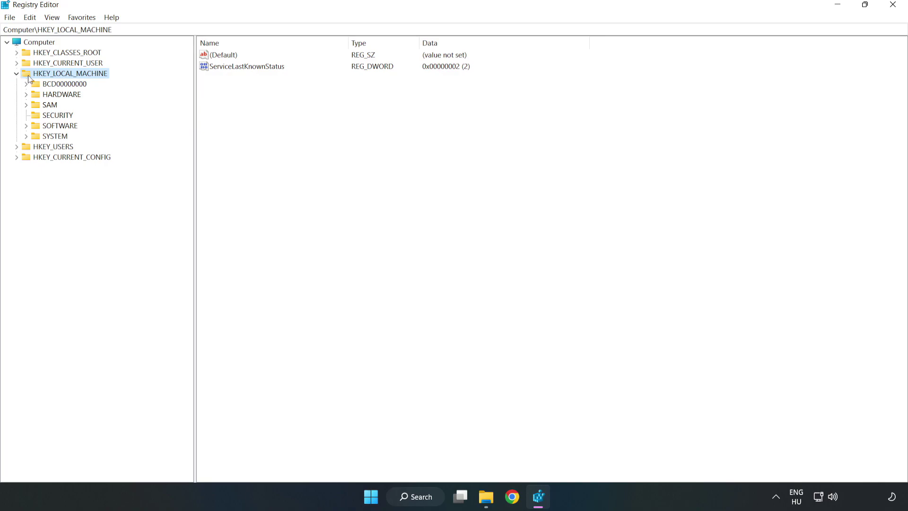
pyautogui.click(27, 126)
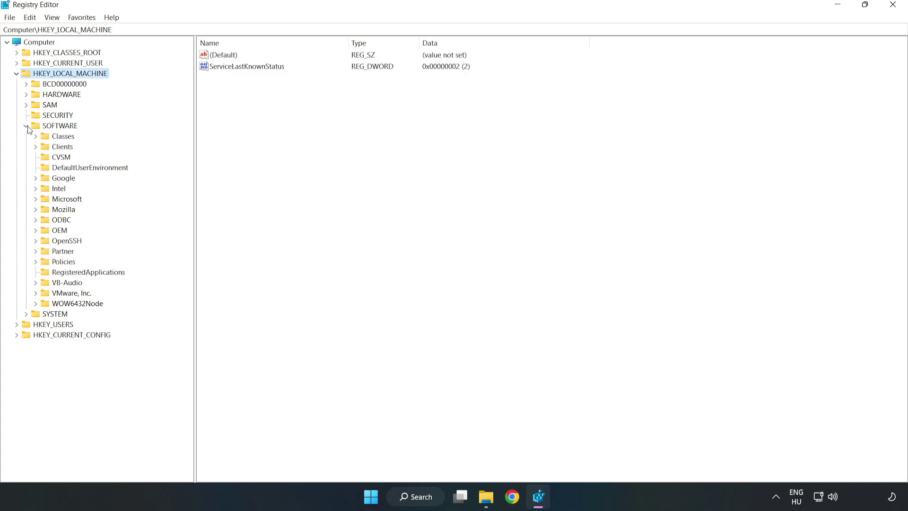
pyautogui.click(35, 200)
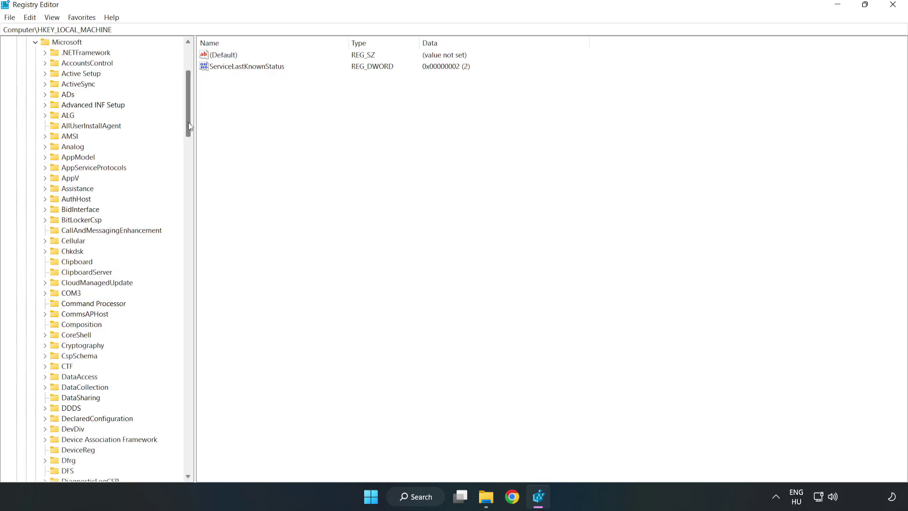
pyautogui.moveTo(189, 122); pyautogui.dragTo(205, 335)
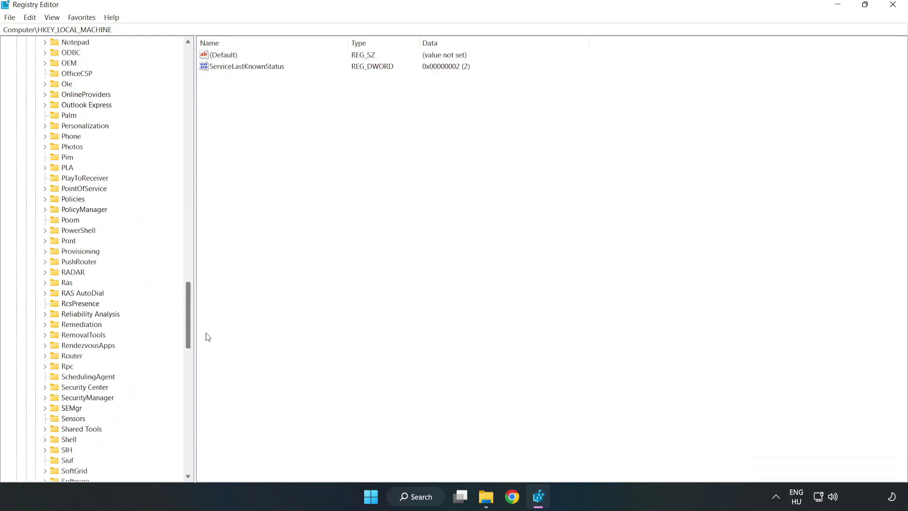
pyautogui.click(45, 209)
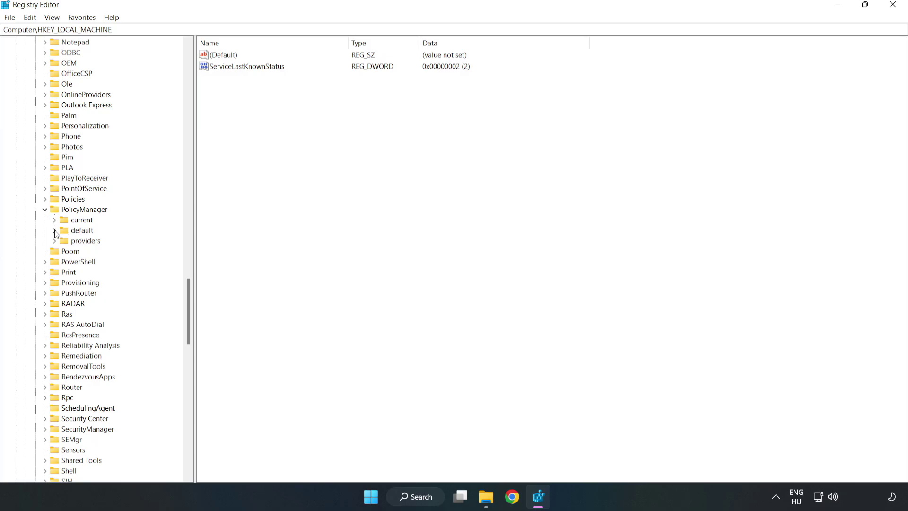
pyautogui.click(55, 232)
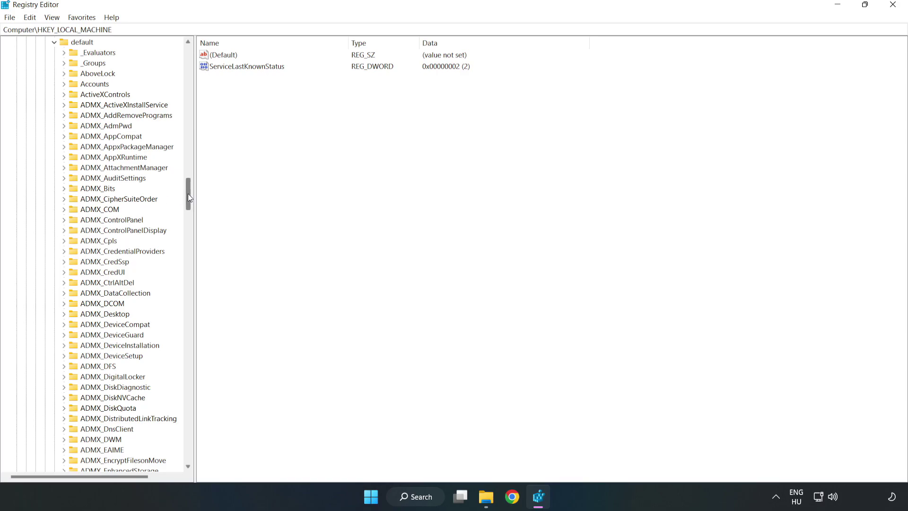
pyautogui.moveTo(188, 194); pyautogui.dragTo(184, 299)
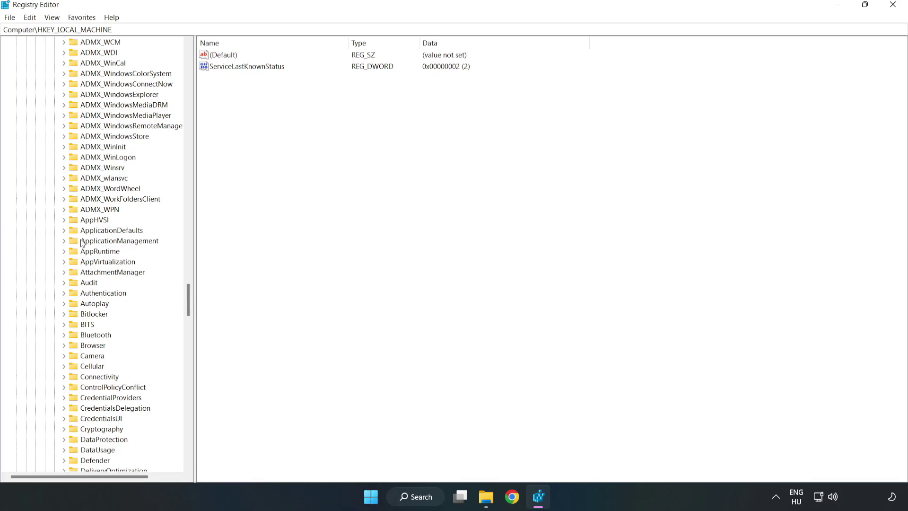
pyautogui.click(64, 241)
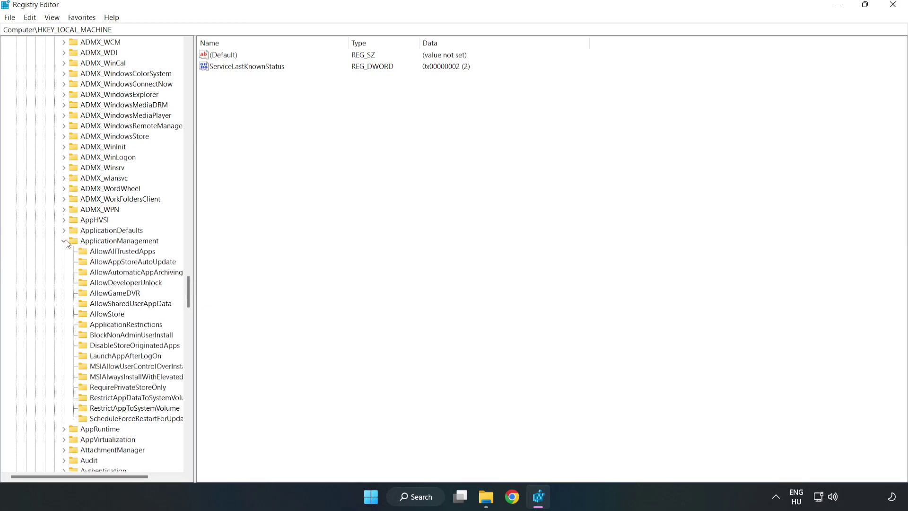
pyautogui.click(105, 294)
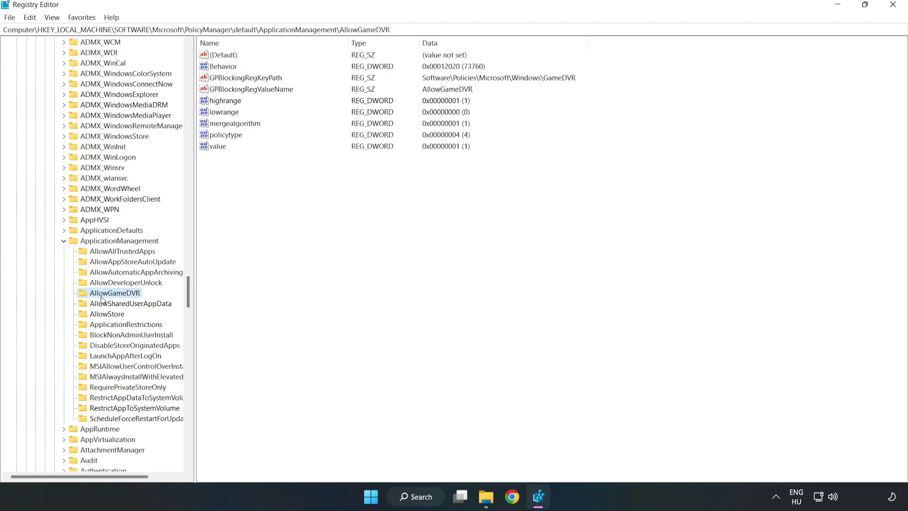
# Change the AllowGameDVR value data to 0 and close Registry Editor
pyautogui.click(213, 148)
pyautogui.rightClick(222, 150)
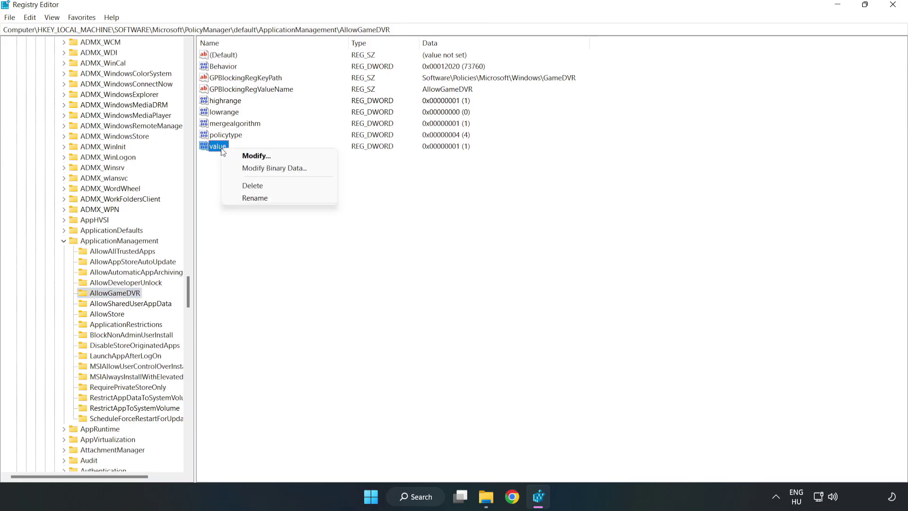
pyautogui.click(260, 156)
pyautogui.moveTo(168, 60); pyautogui.dragTo(463, 188)
pyautogui.click(364, 243)
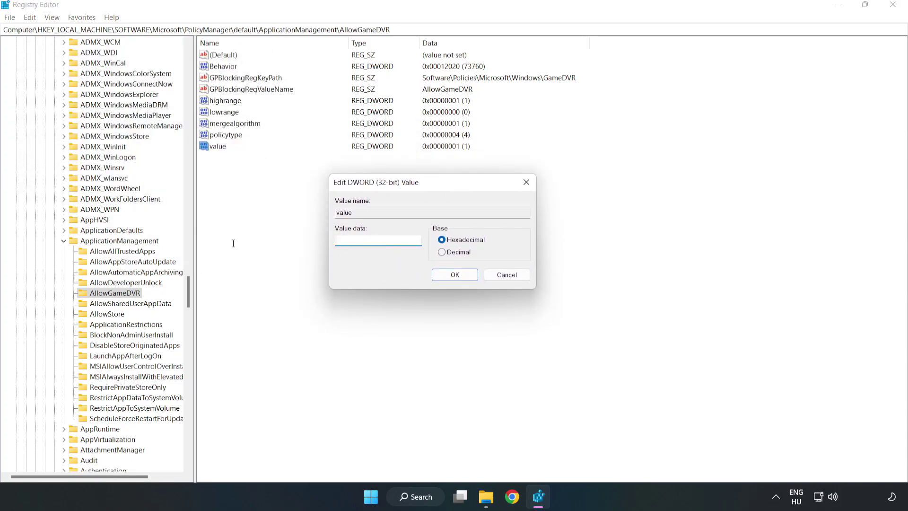
pyautogui.write('0')
pyautogui.click(456, 276)
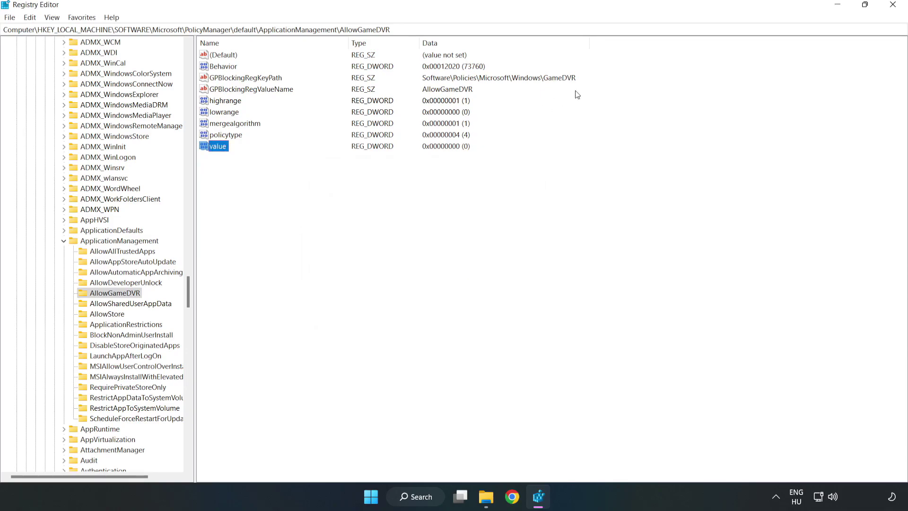
pyautogui.click(893, 7)
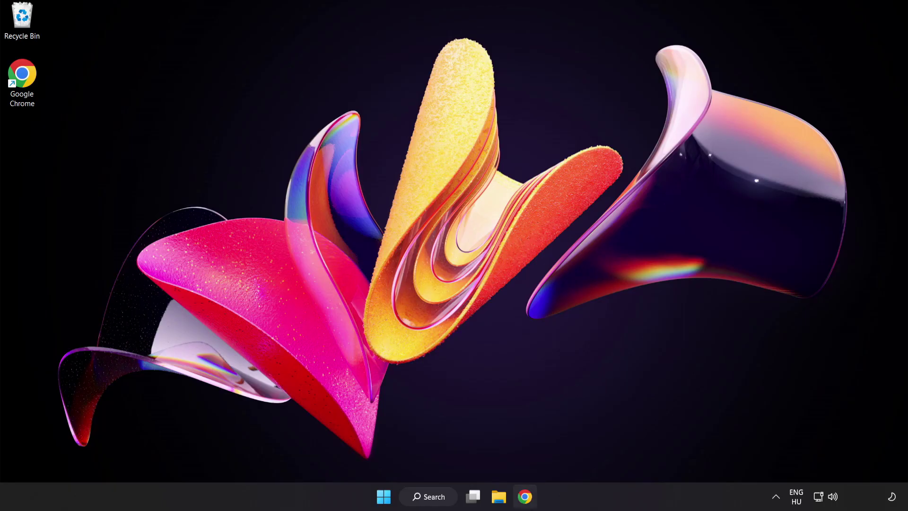
# Download the DirectX End-User Runtime Web Installer from the browser page
pyautogui.click(524, 498)
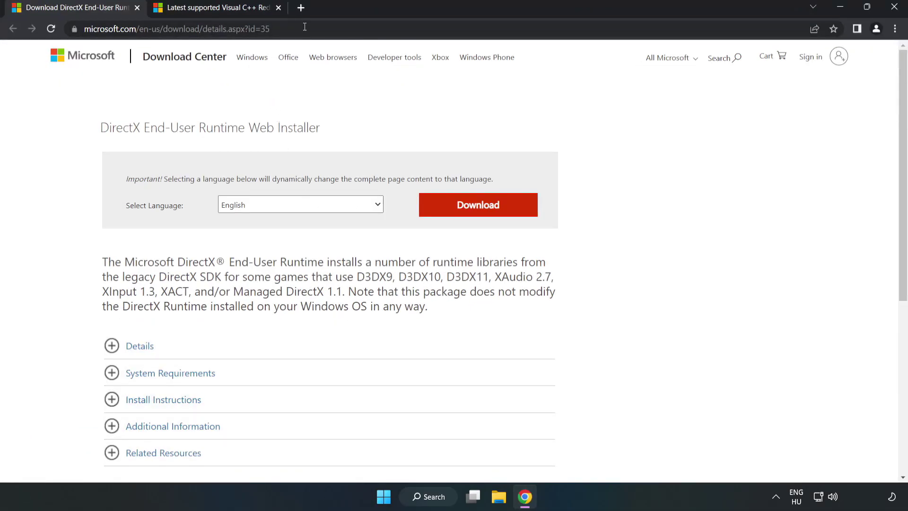
pyautogui.moveTo(272, 29); pyautogui.dragTo(13, 24)
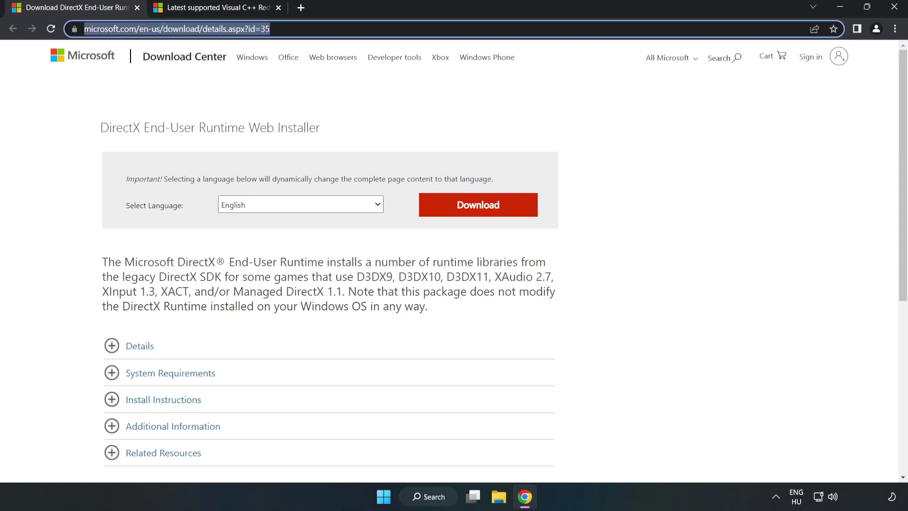
pyautogui.click(369, 112)
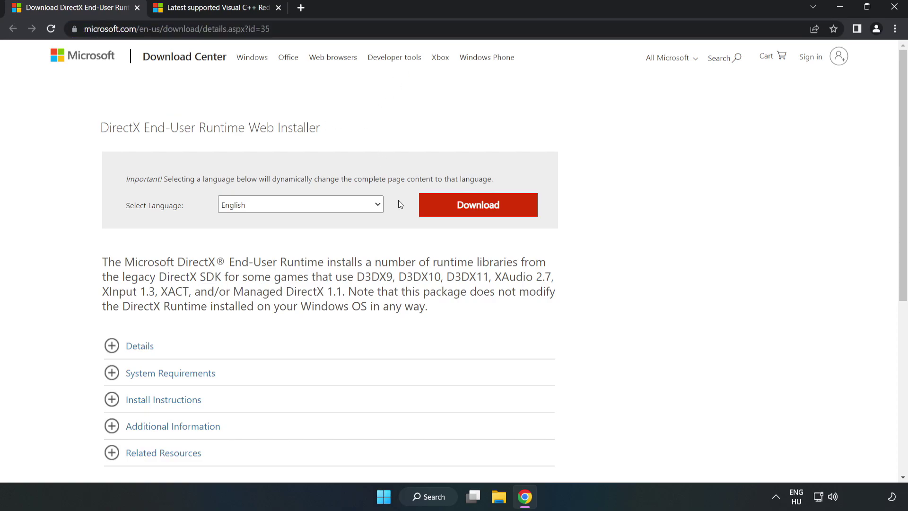
pyautogui.click(485, 216)
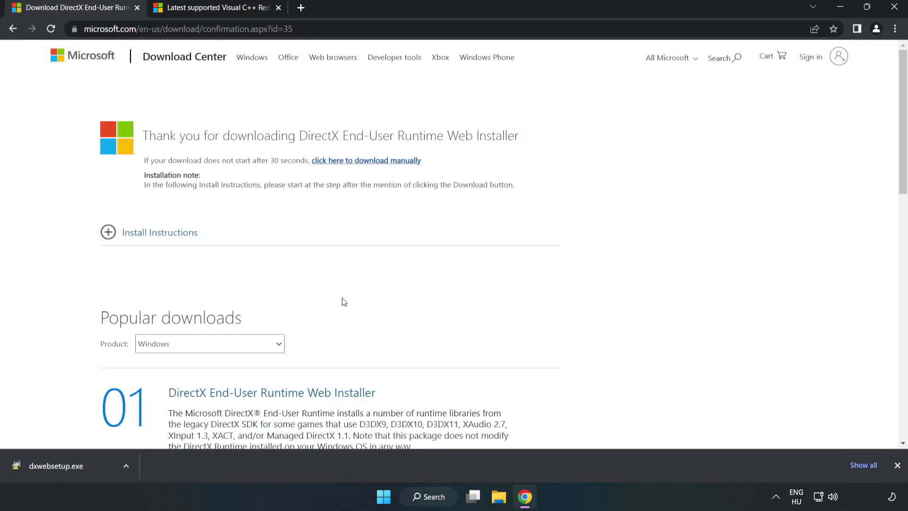
# Run dxwebsetup.exe, accept the license, skip the Bing Bar, and finish the DirectX setup
pyautogui.click(92, 469)
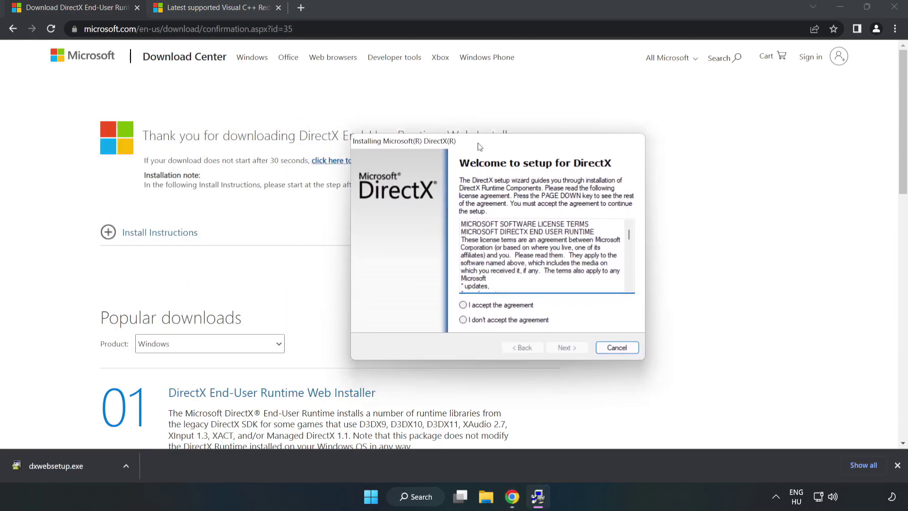
pyautogui.moveTo(585, 223); pyautogui.dragTo(584, 264)
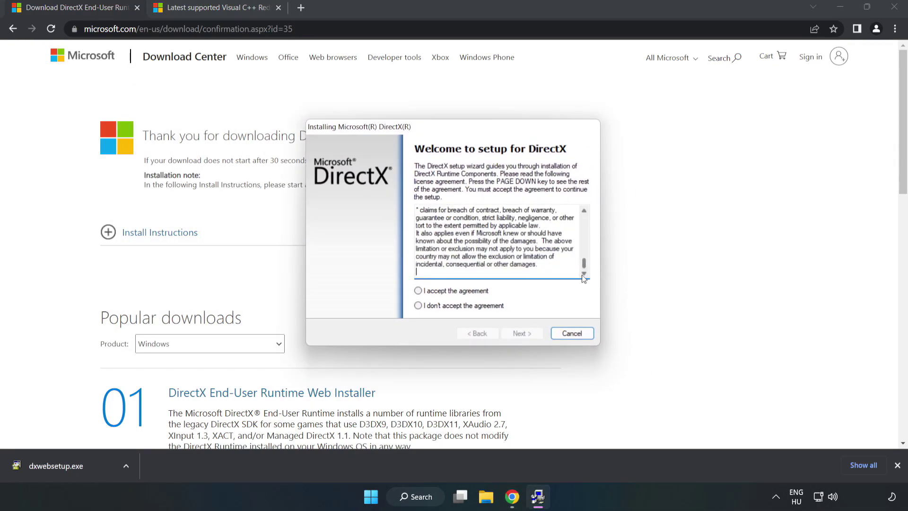
pyautogui.click(419, 291)
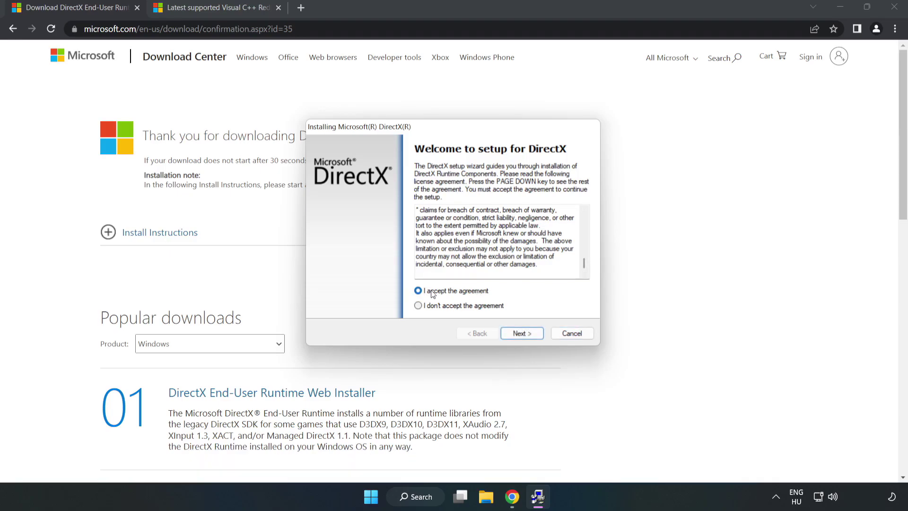
pyautogui.click(526, 333)
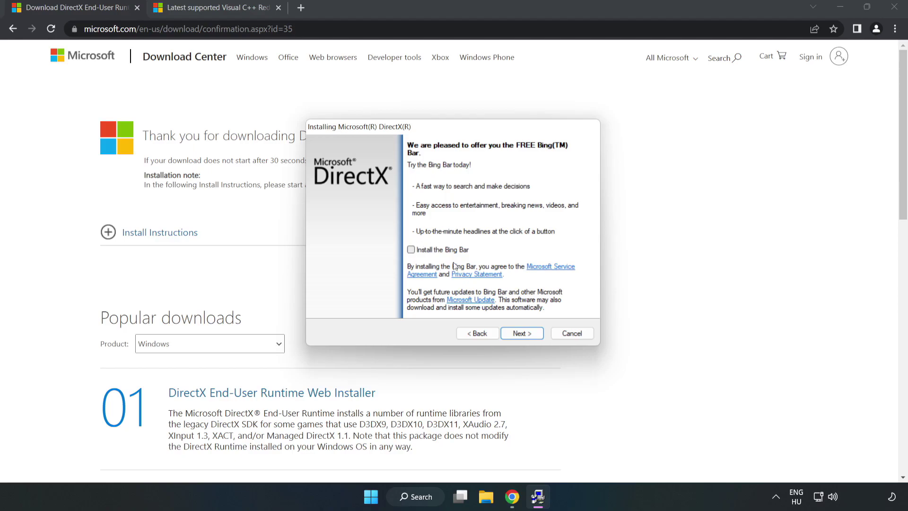
pyautogui.click(522, 333)
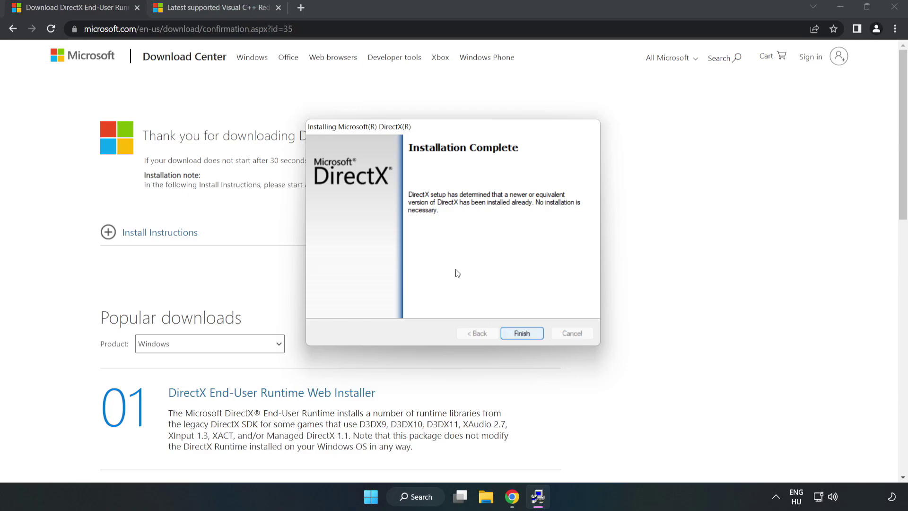
pyautogui.click(524, 333)
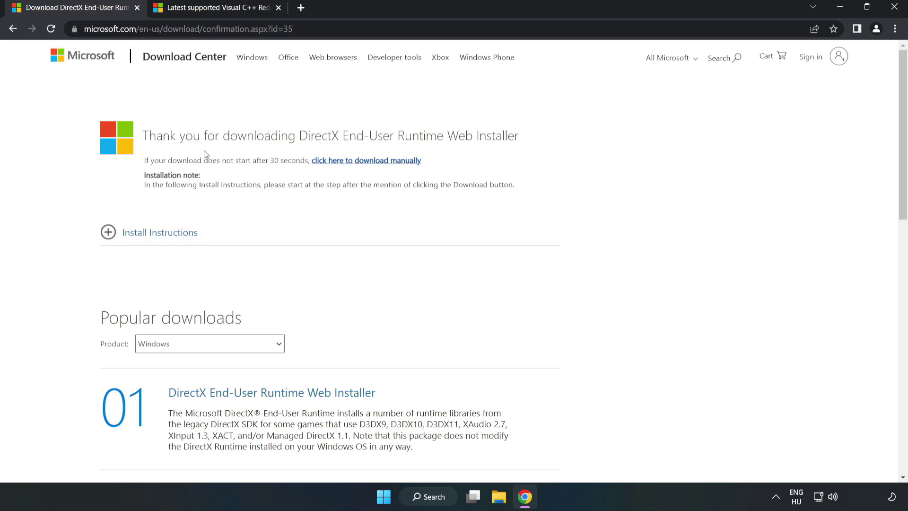
# Close the DirectX tab and download the ARM64 and x86 Visual C++ redistributables, allowing multiple downloads
pyautogui.click(137, 8)
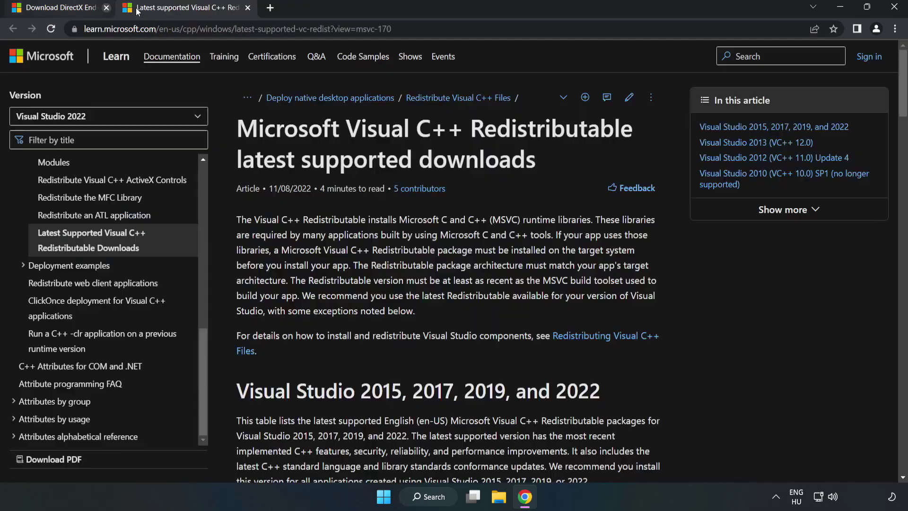
pyautogui.click(384, 28)
pyautogui.click(466, 157)
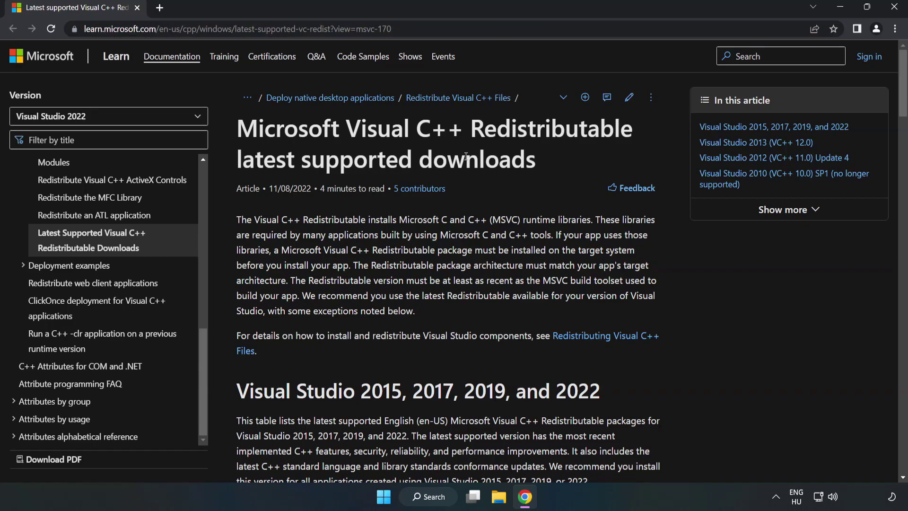
pyautogui.moveTo(903, 100); pyautogui.dragTo(903, 145)
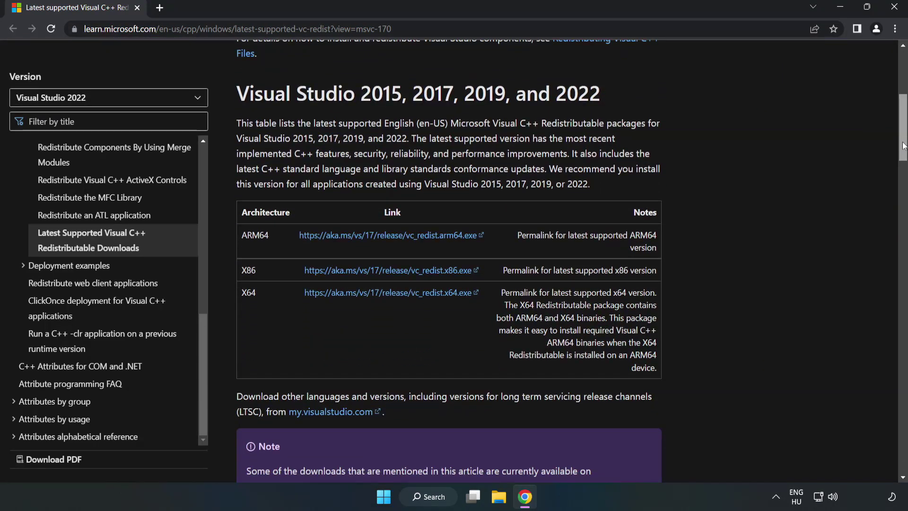
pyautogui.click(390, 237)
pyautogui.click(399, 270)
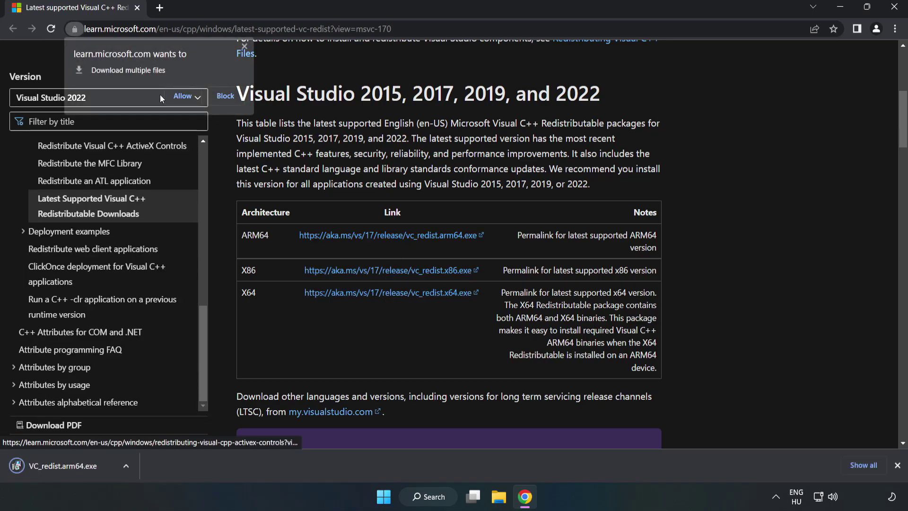
pyautogui.click(183, 95)
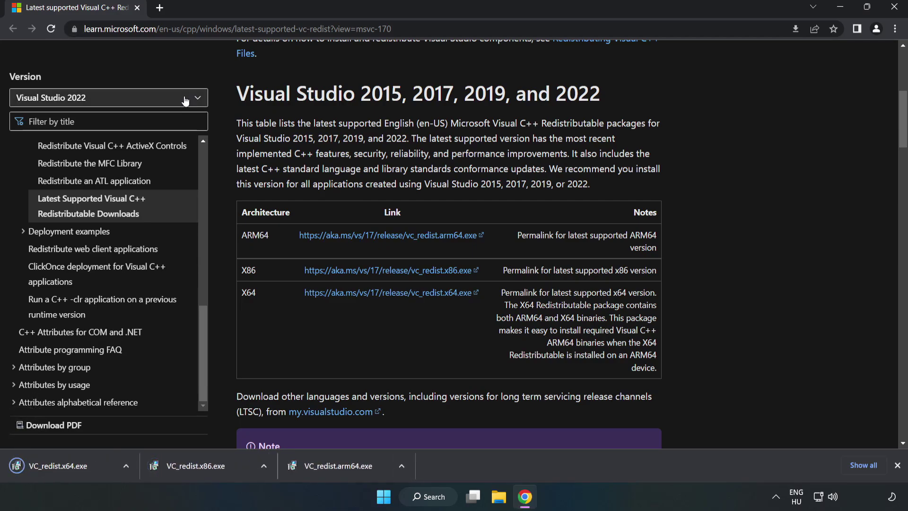
# Run the ARM64 redistributable installer, agree to the license, and dismiss it after it fails
pyautogui.click(348, 470)
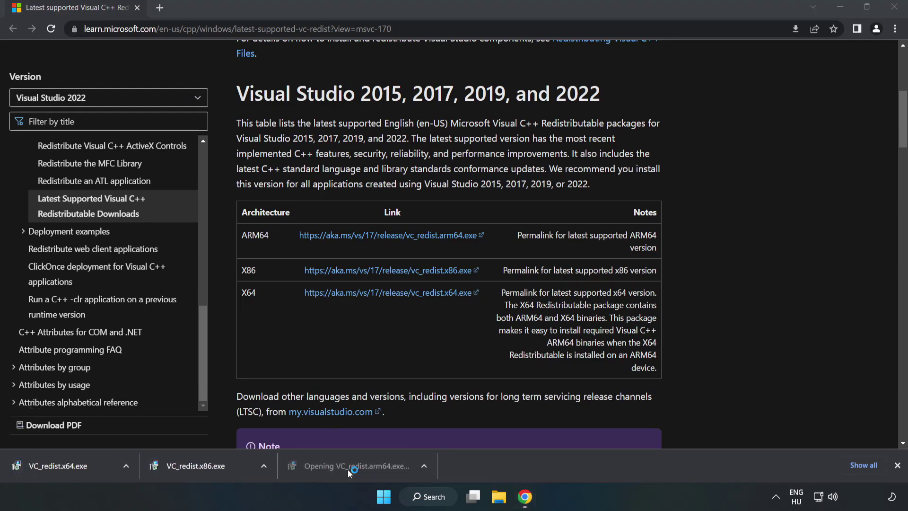
pyautogui.moveTo(582, 232); pyautogui.dragTo(582, 279)
pyautogui.click(400, 296)
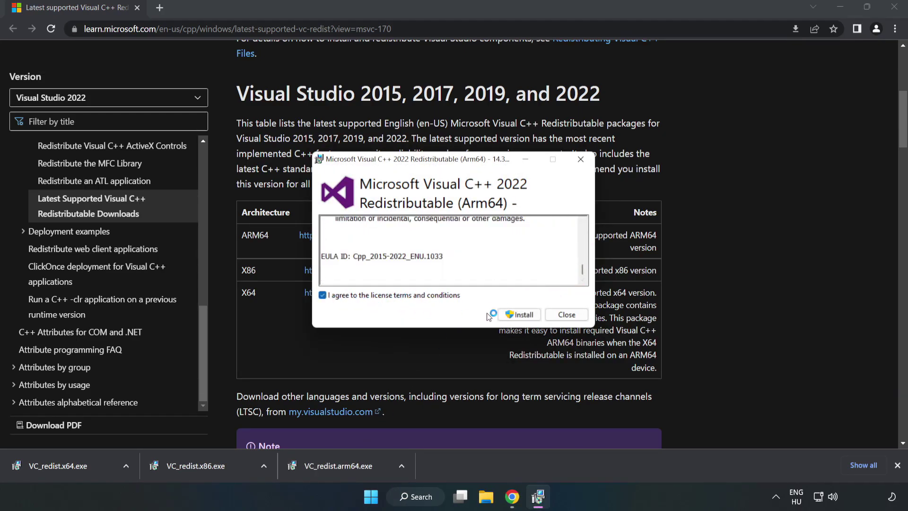
pyautogui.click(520, 315)
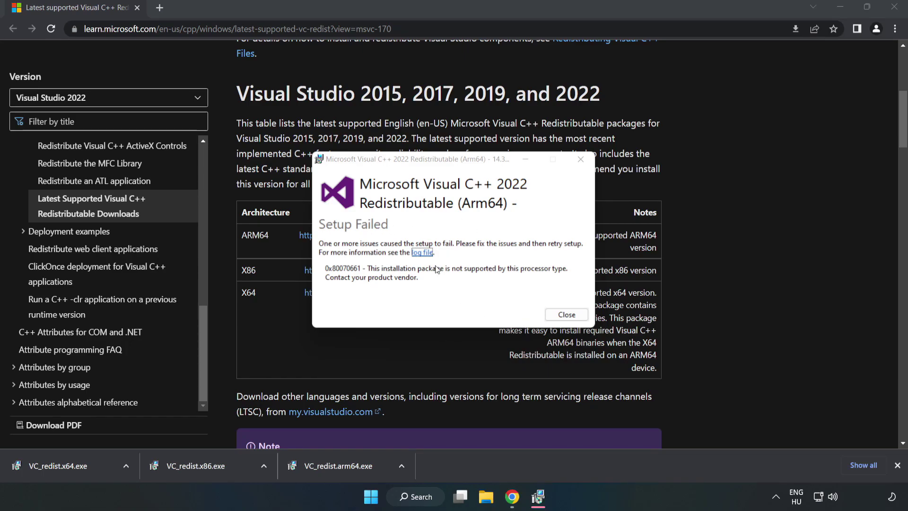
pyautogui.click(567, 315)
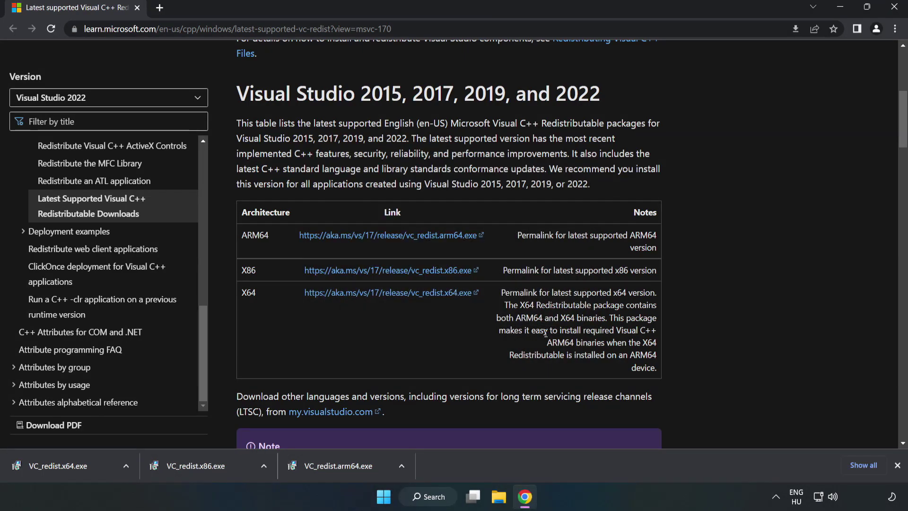
# Install the x86 and x64 redistributables and close both setups without restarting
pyautogui.click(215, 464)
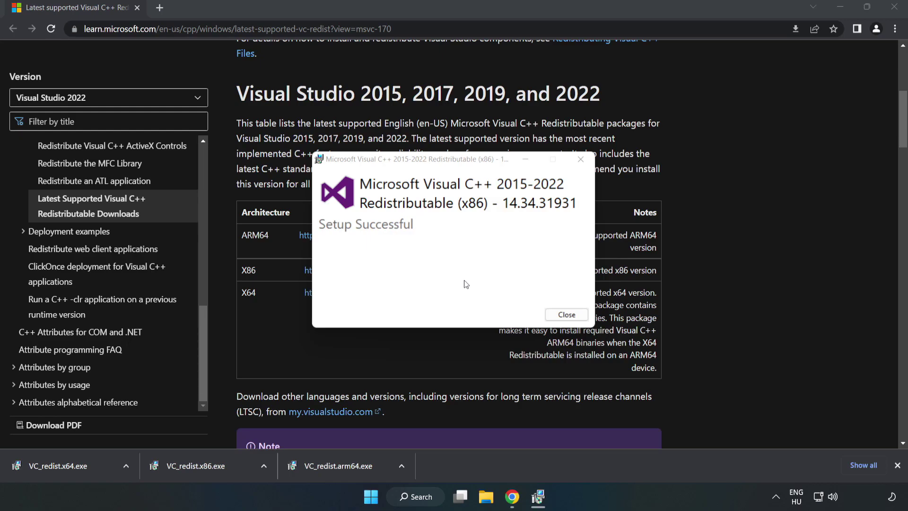
pyautogui.click(566, 314)
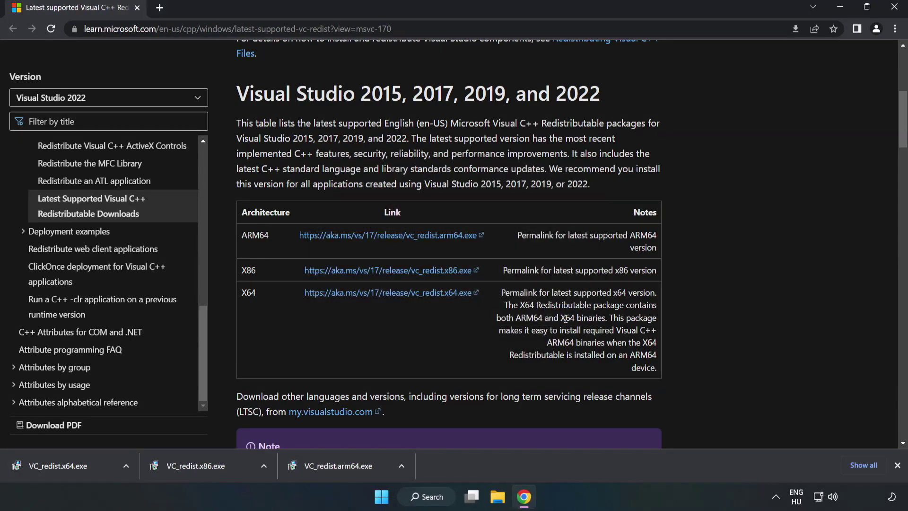
pyautogui.click(49, 463)
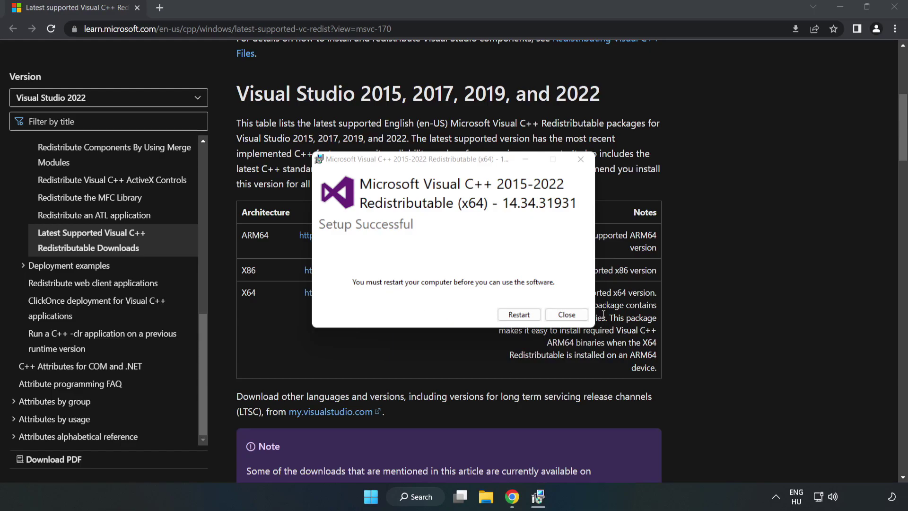
pyautogui.click(567, 315)
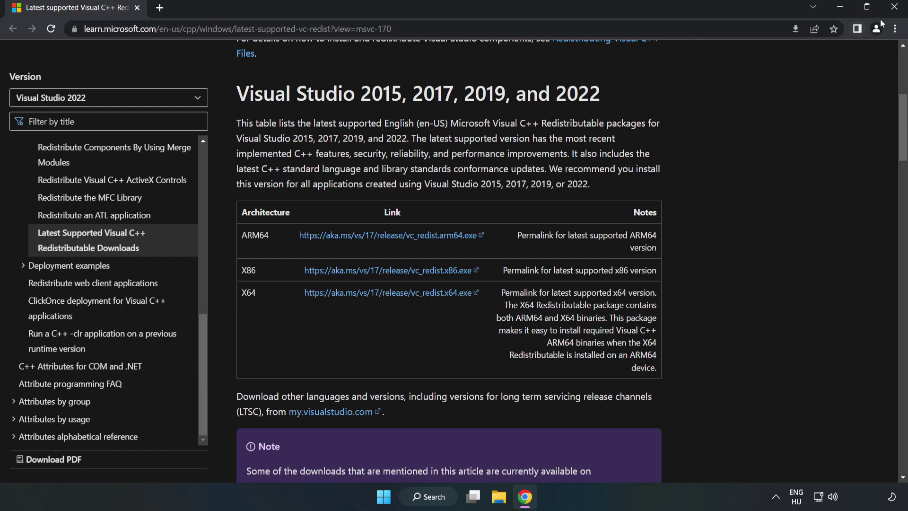
# Close Chrome and bring up the Start menu's Sleep, Shut down and Restart power options
pyautogui.click(895, 10)
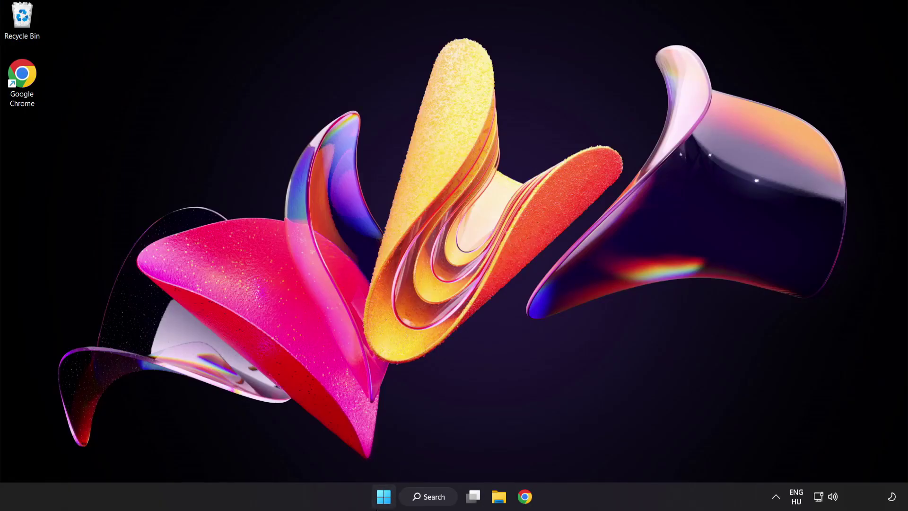
pyautogui.click(384, 497)
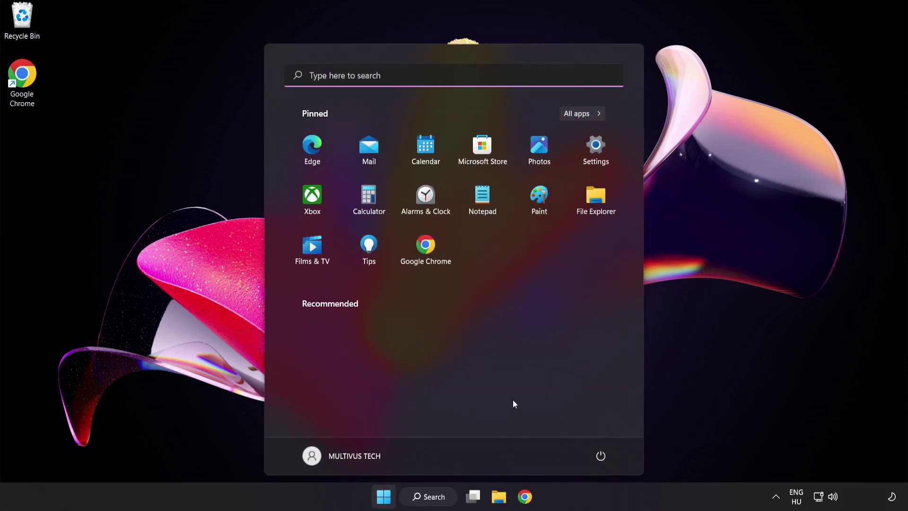
pyautogui.click(600, 455)
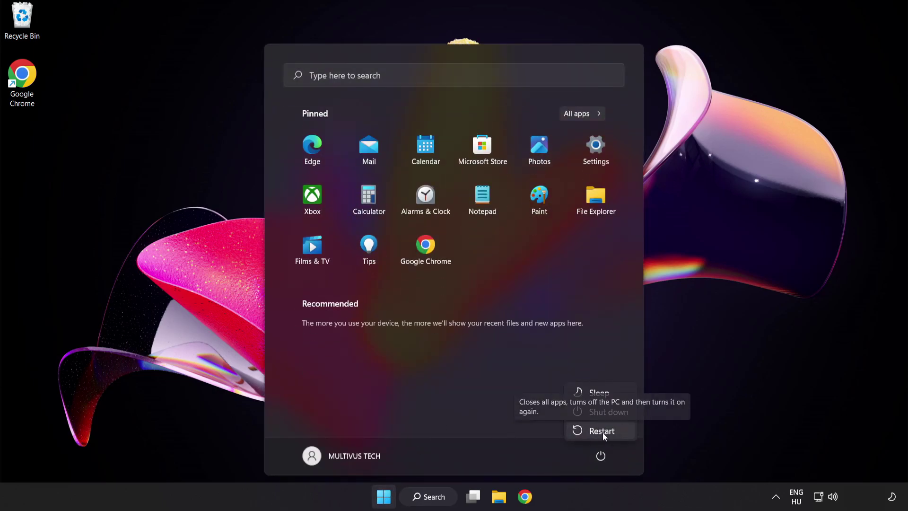